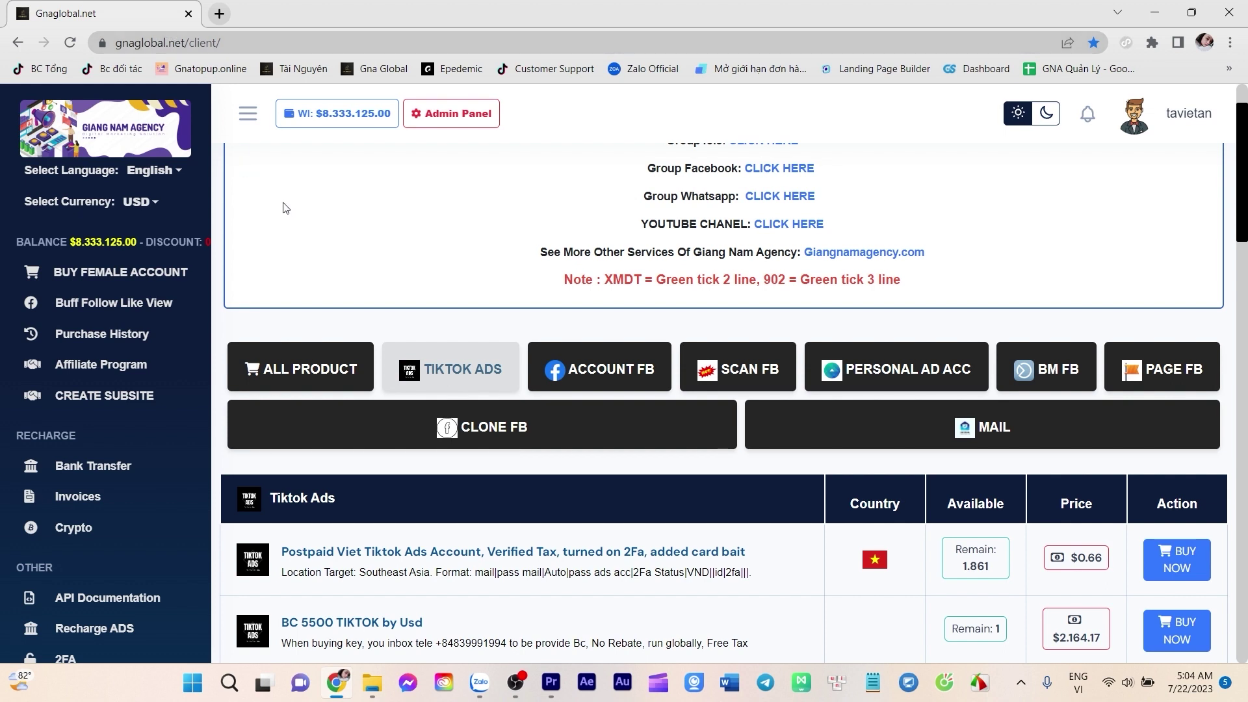
# Step: Open the crypto recharge form and submit a deposit request for 10 USD to reach its payment page
pyautogui.click(97, 534)
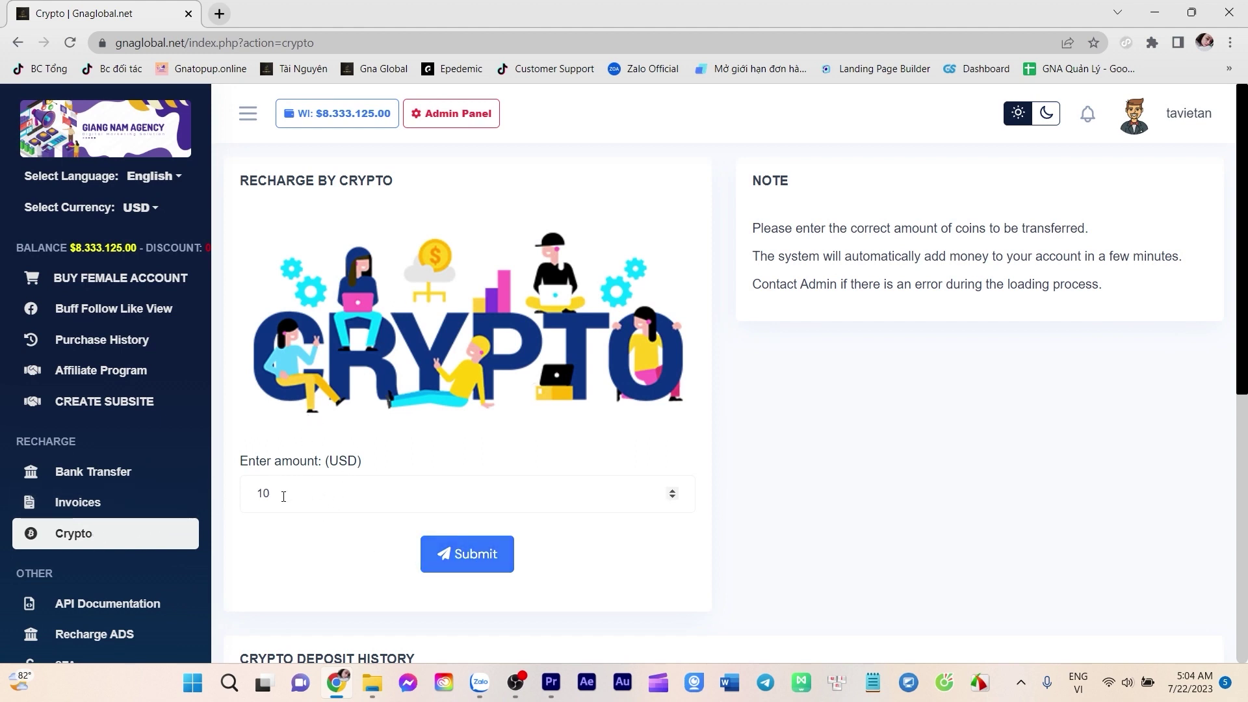
pyautogui.click(472, 553)
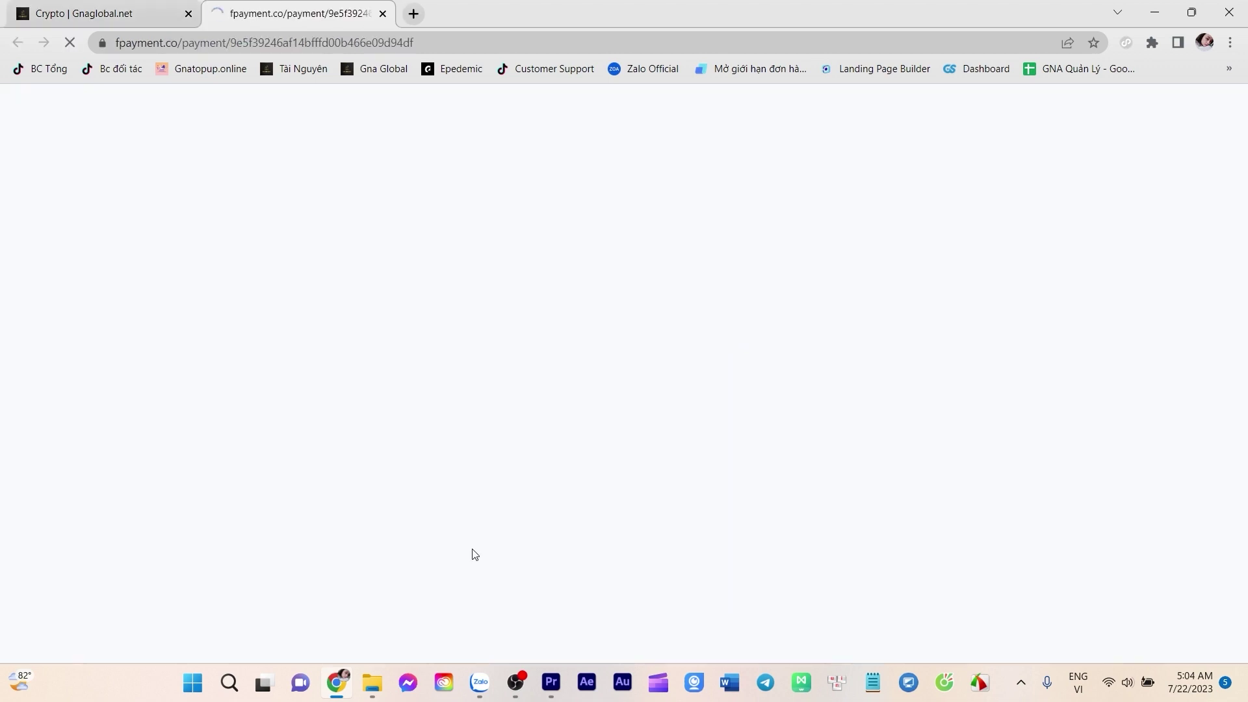
pyautogui.scroll(-3, 256, 396)
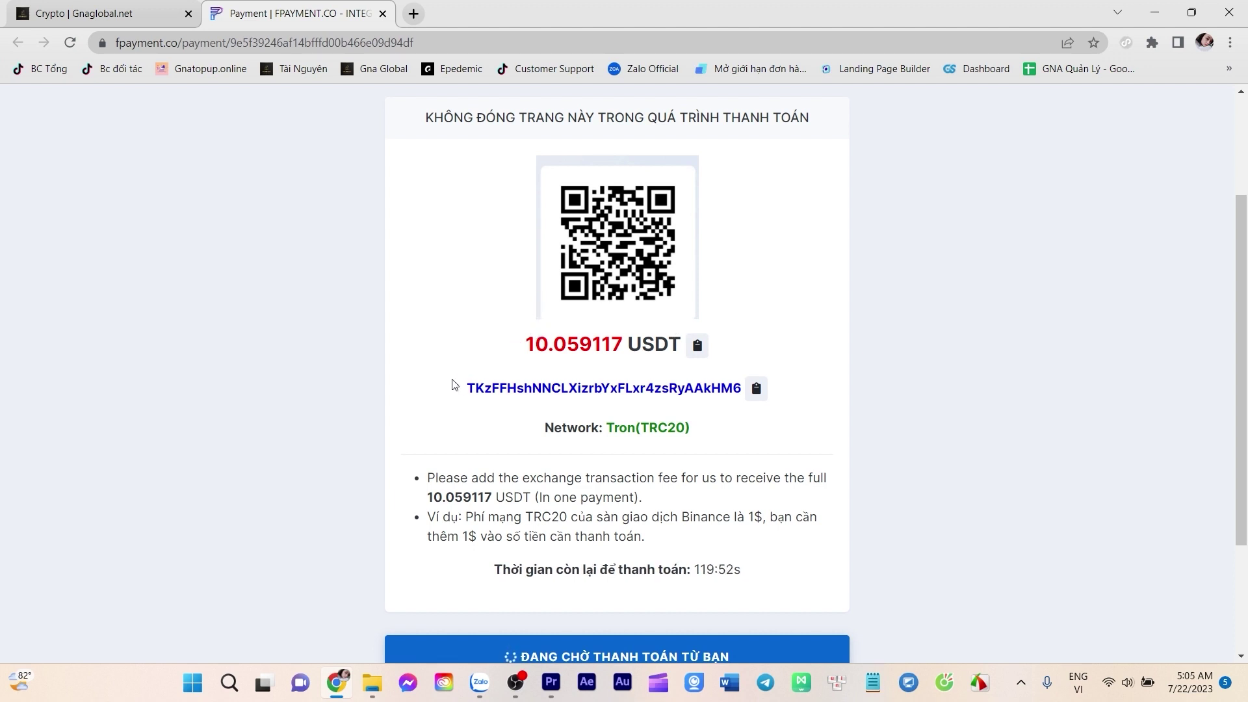
# Step: Examine the receiving wallet address and the exact USDT amount on the payment page
pyautogui.moveTo(456, 388); pyautogui.dragTo(745, 389)
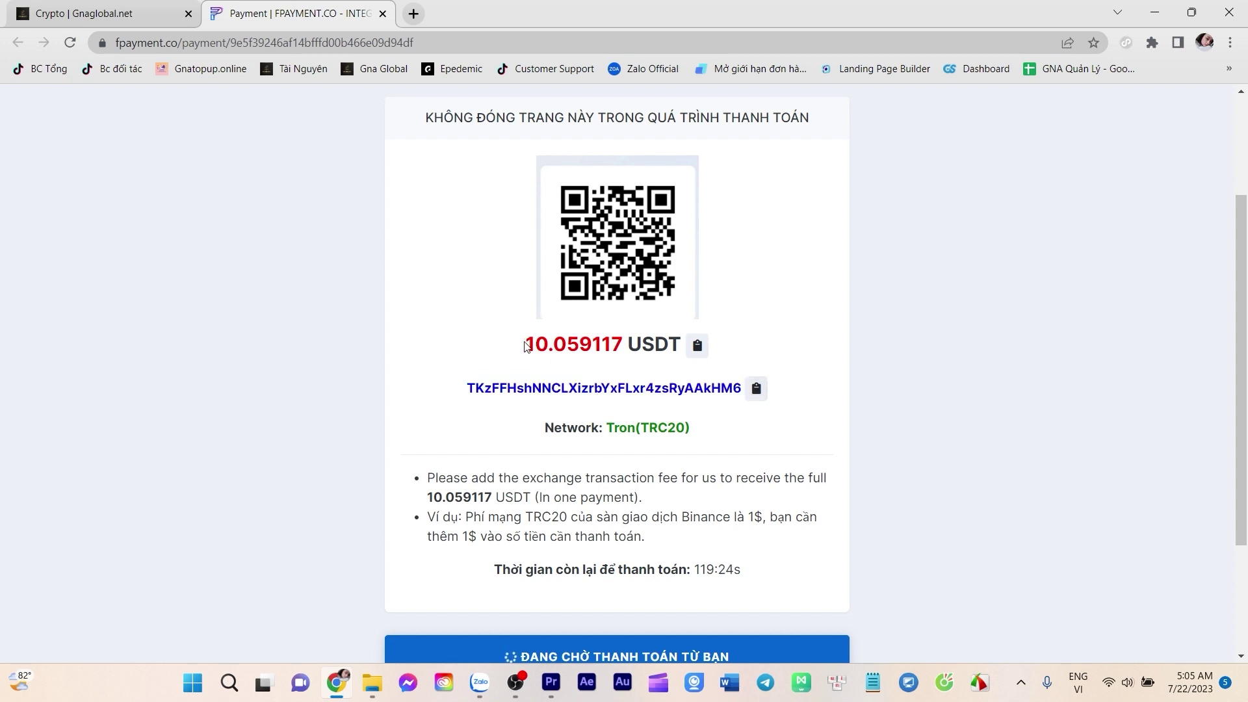
pyautogui.moveTo(525, 345); pyautogui.dragTo(622, 345)
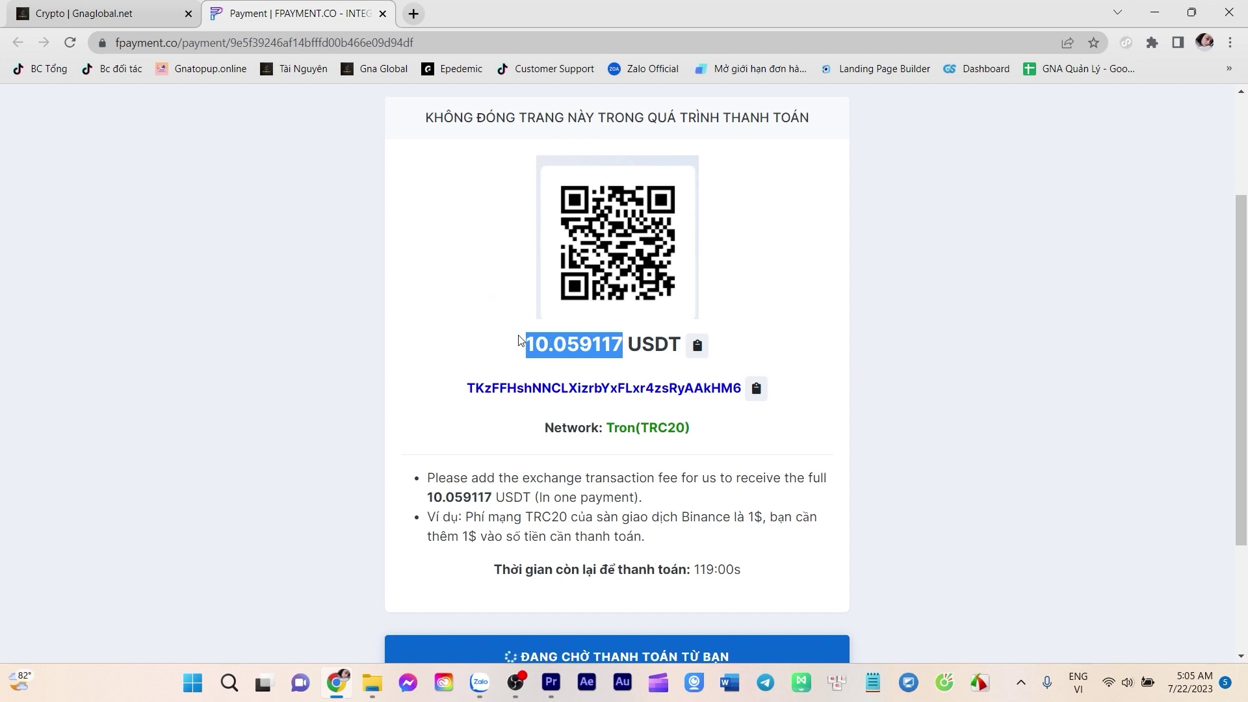
pyautogui.moveTo(524, 343); pyautogui.dragTo(628, 347)
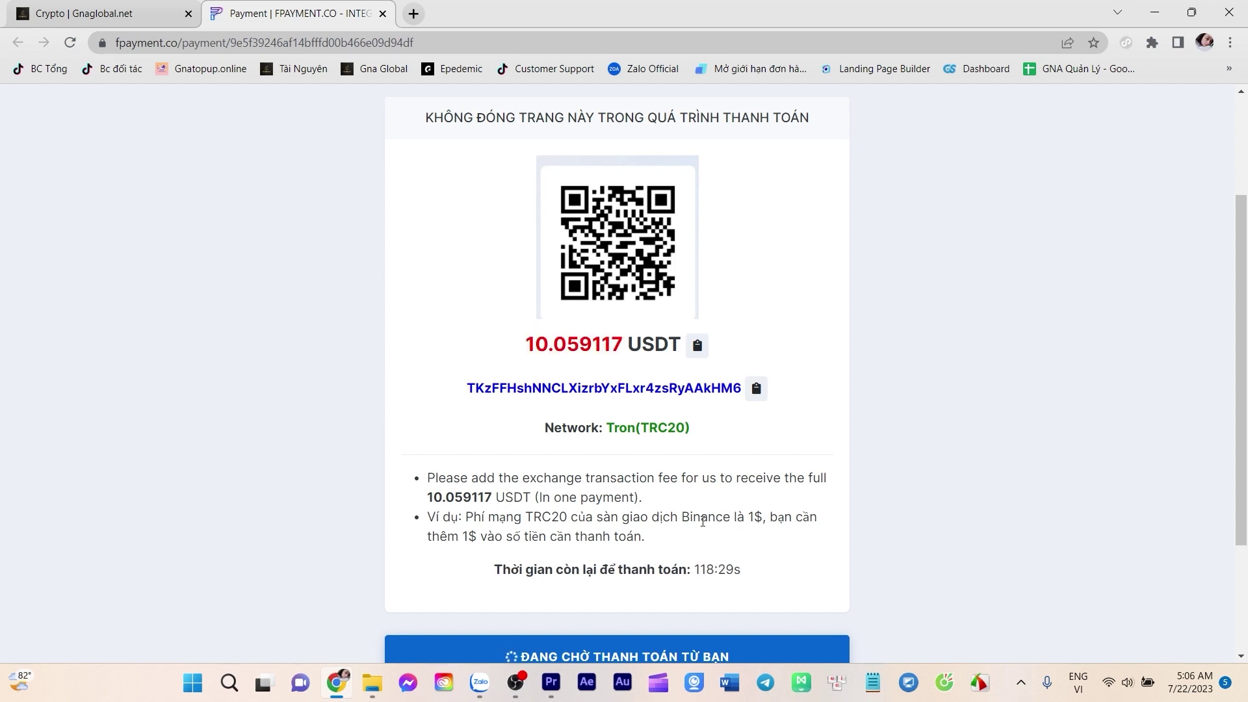
pyautogui.moveTo(521, 345); pyautogui.dragTo(620, 342)
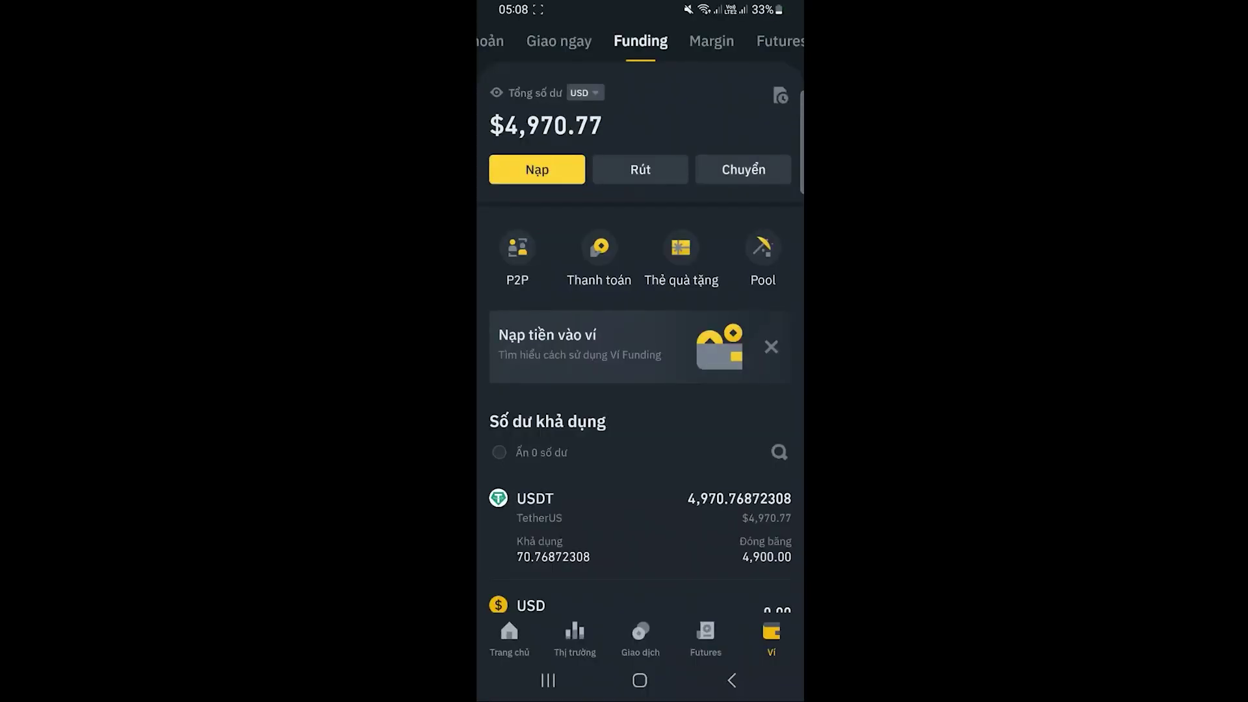
# Step: In the Binance mobile app, start a USDT withdrawal over the crypto network and scan the recipient address from the payment QR code
pyautogui.click(642, 174)
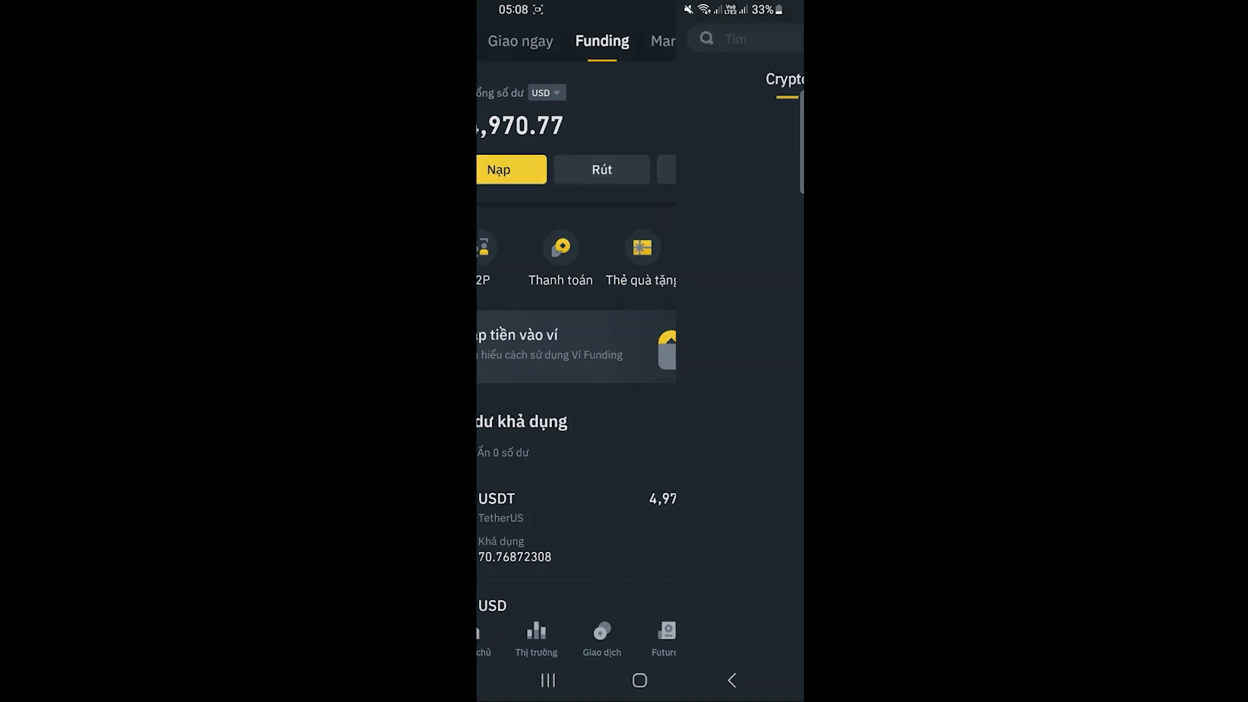
pyautogui.click(543, 294)
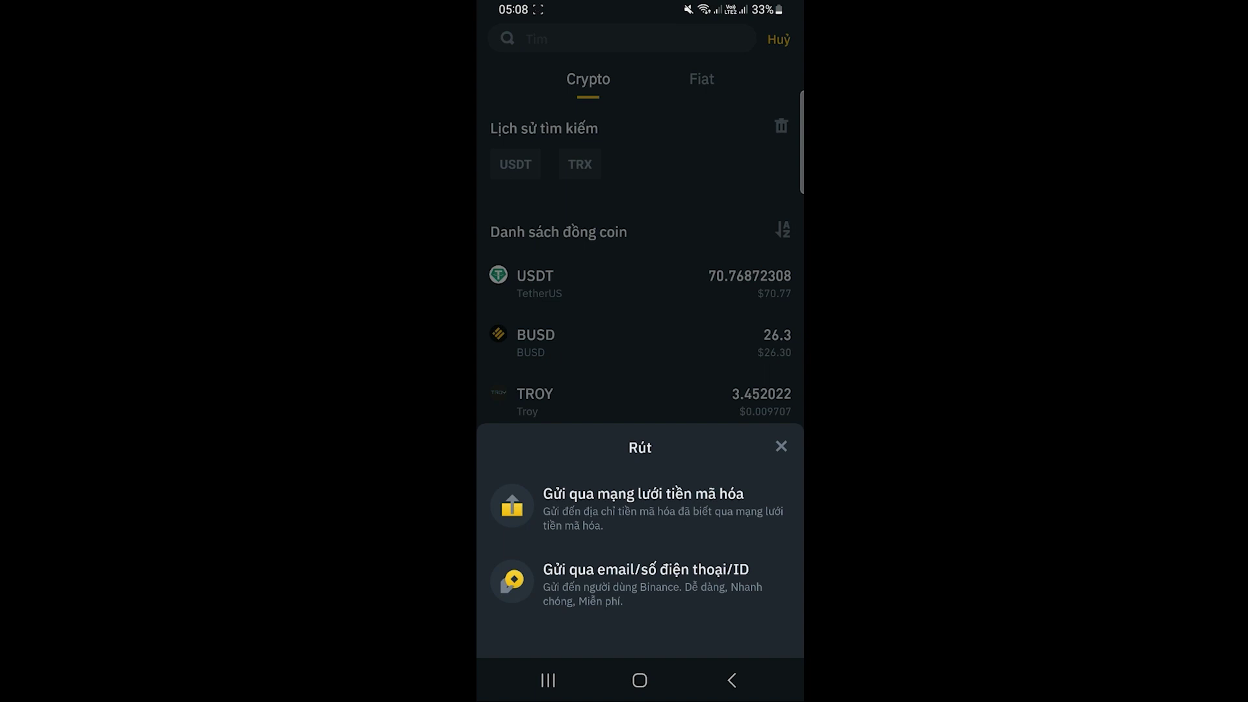
pyautogui.click(707, 504)
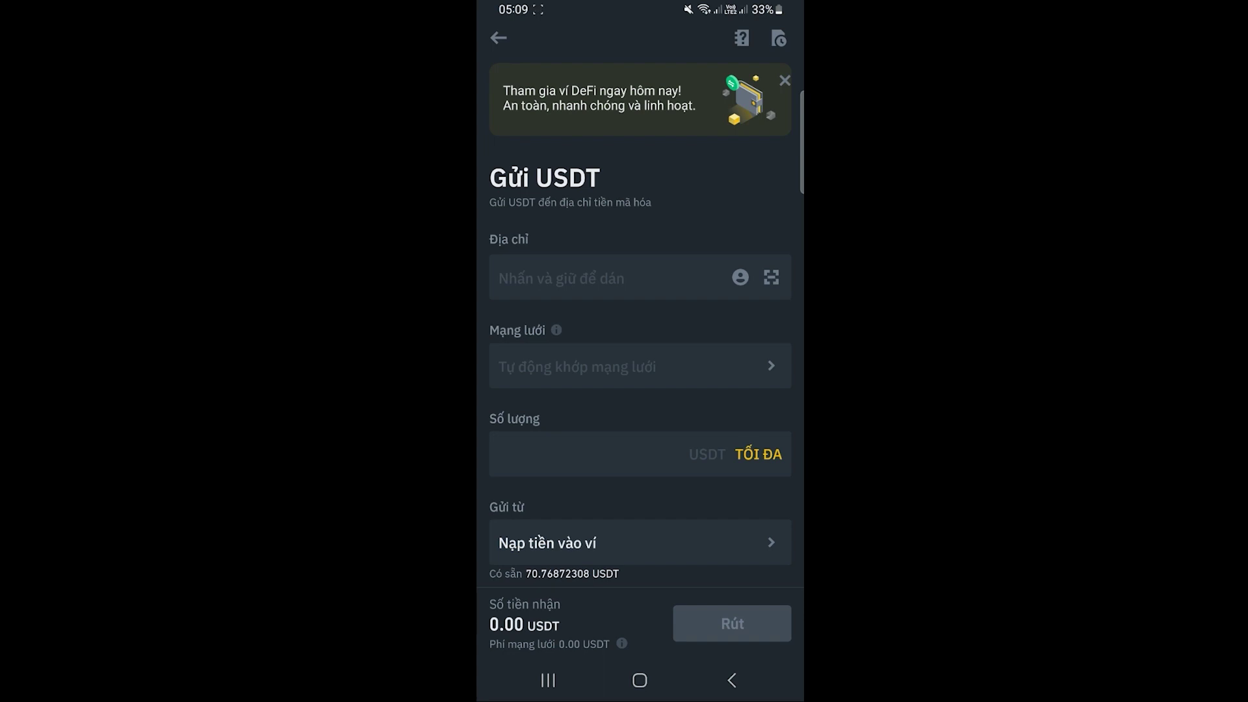
pyautogui.click(771, 278)
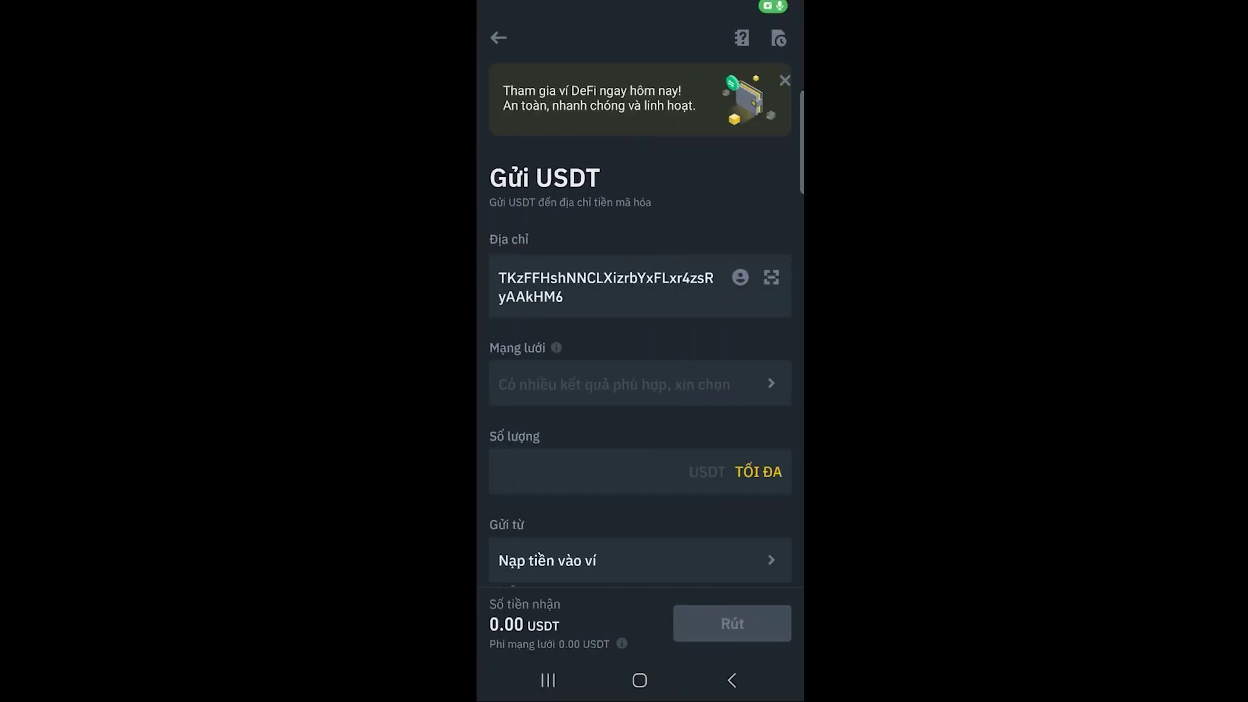
# Step: Choose Tron (TRC20) as the network for the USDT withdrawal
pyautogui.click(768, 381)
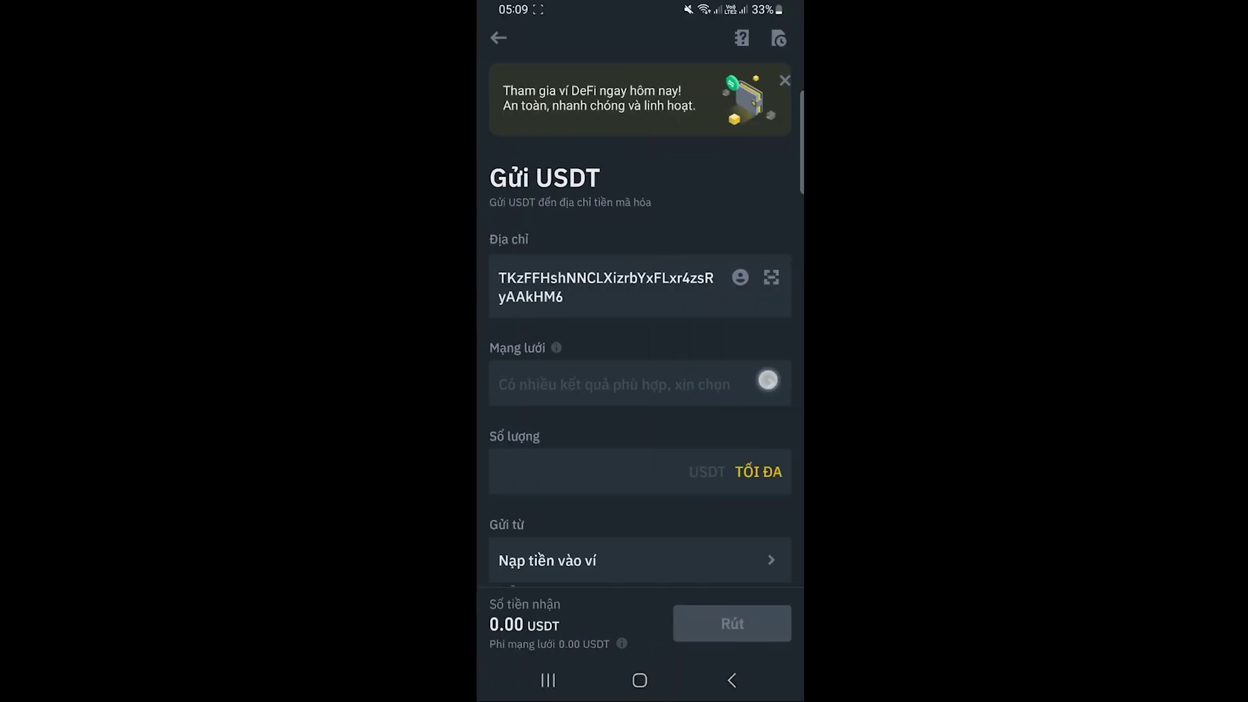
pyautogui.moveTo(682, 546); pyautogui.dragTo(695, 292)
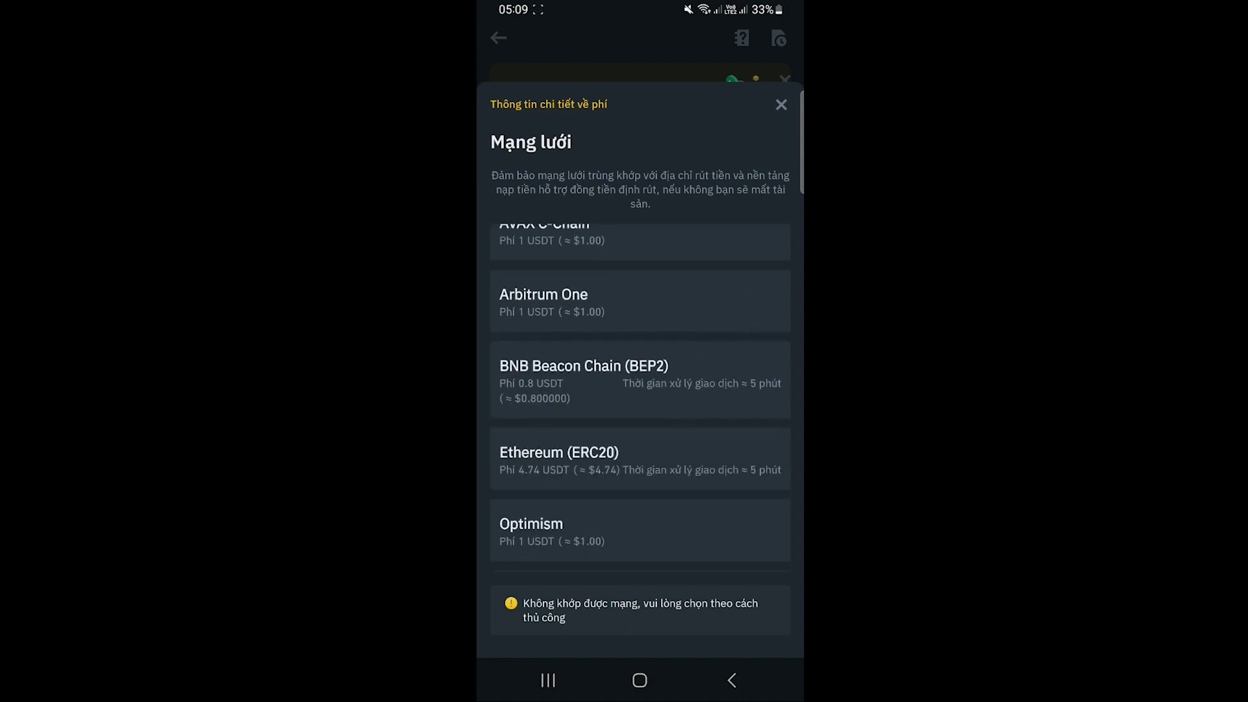
pyautogui.moveTo(725, 565); pyautogui.dragTo(724, 403)
pyautogui.moveTo(657, 535); pyautogui.dragTo(657, 416)
pyautogui.click(648, 556)
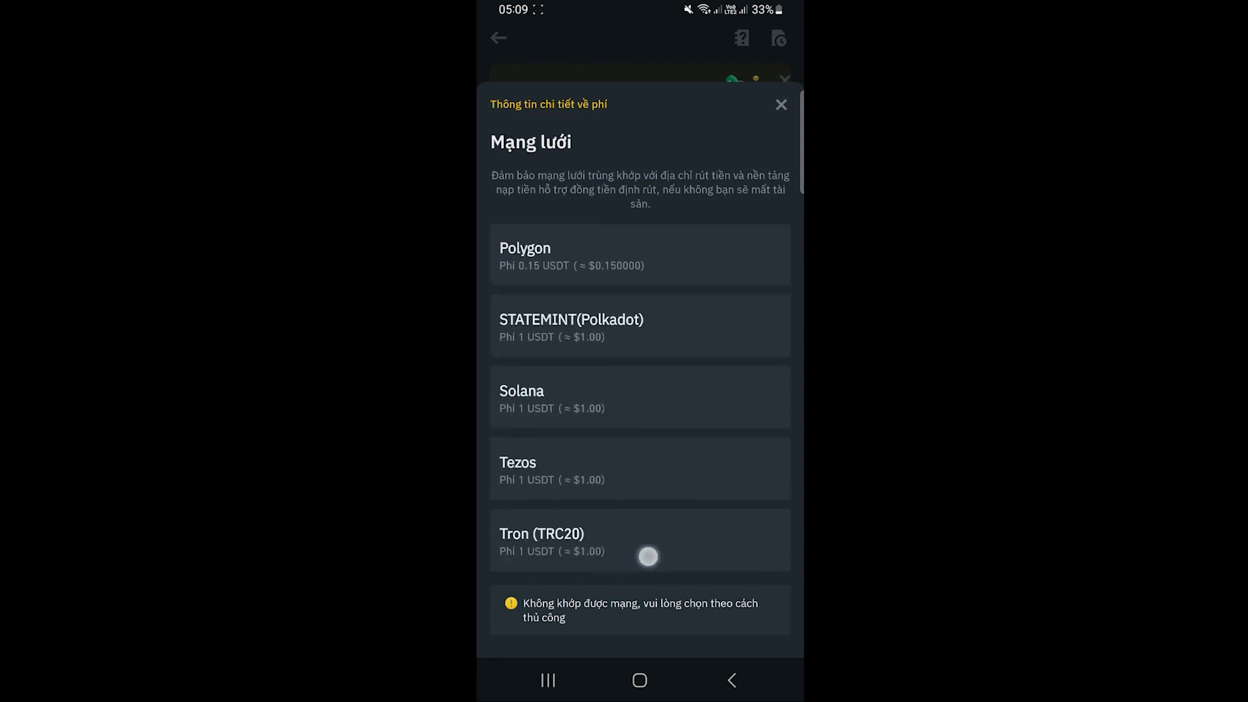
pyautogui.moveTo(641, 587); pyautogui.dragTo(660, 429)
pyautogui.moveTo(661, 377); pyautogui.dragTo(661, 377)
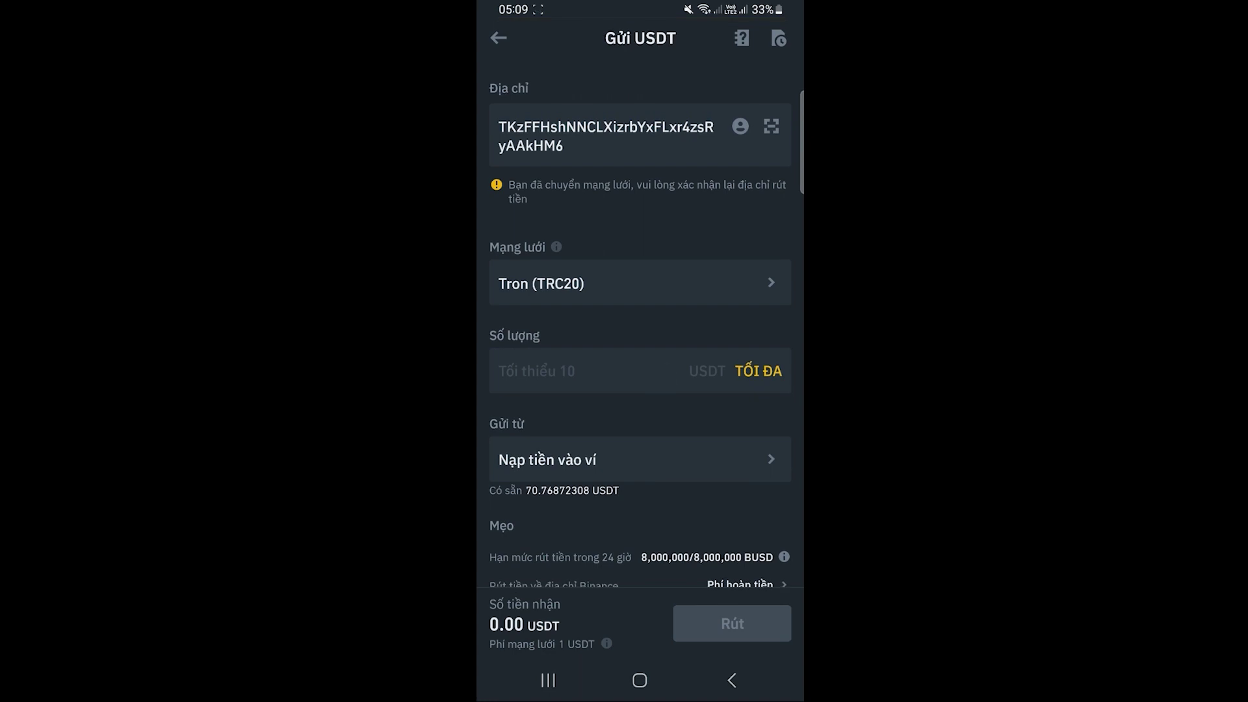
# Step: Set the withdrawal amount to 11.059117 USDT, covering the invoice amount plus the 1 USDT network fee
pyautogui.click(591, 379)
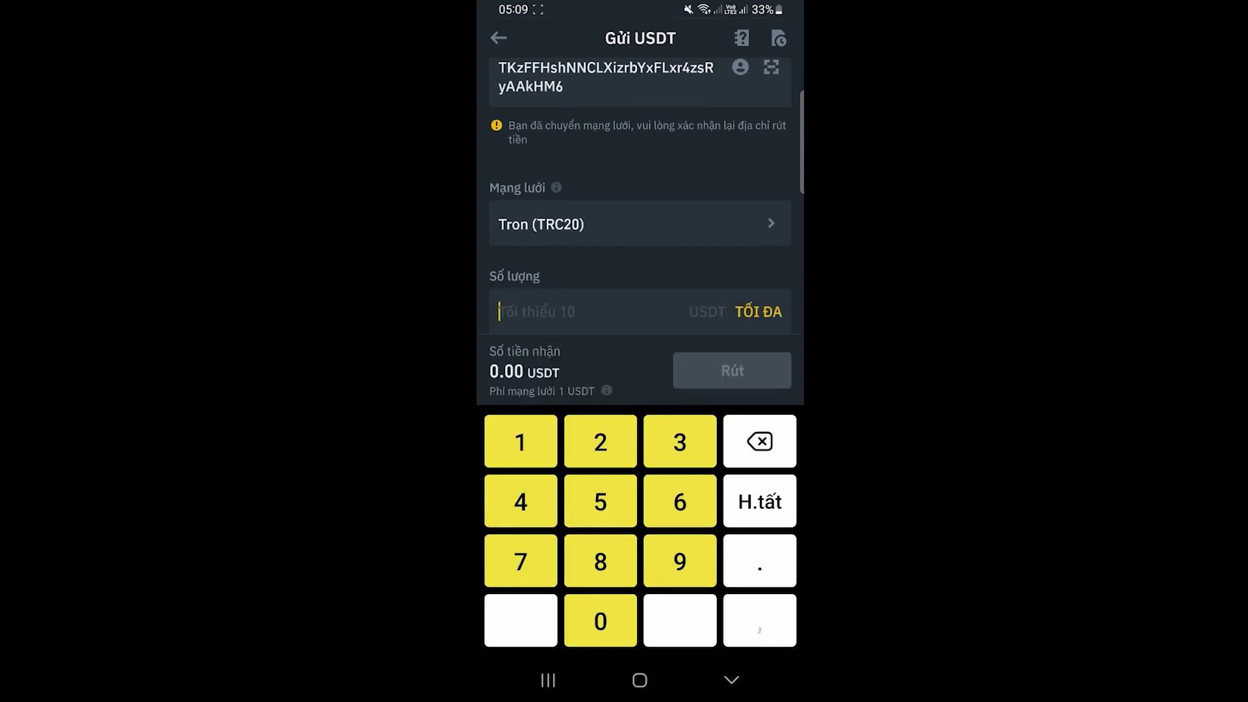
pyautogui.click(506, 443)
pyautogui.click(504, 444)
pyautogui.click(759, 564)
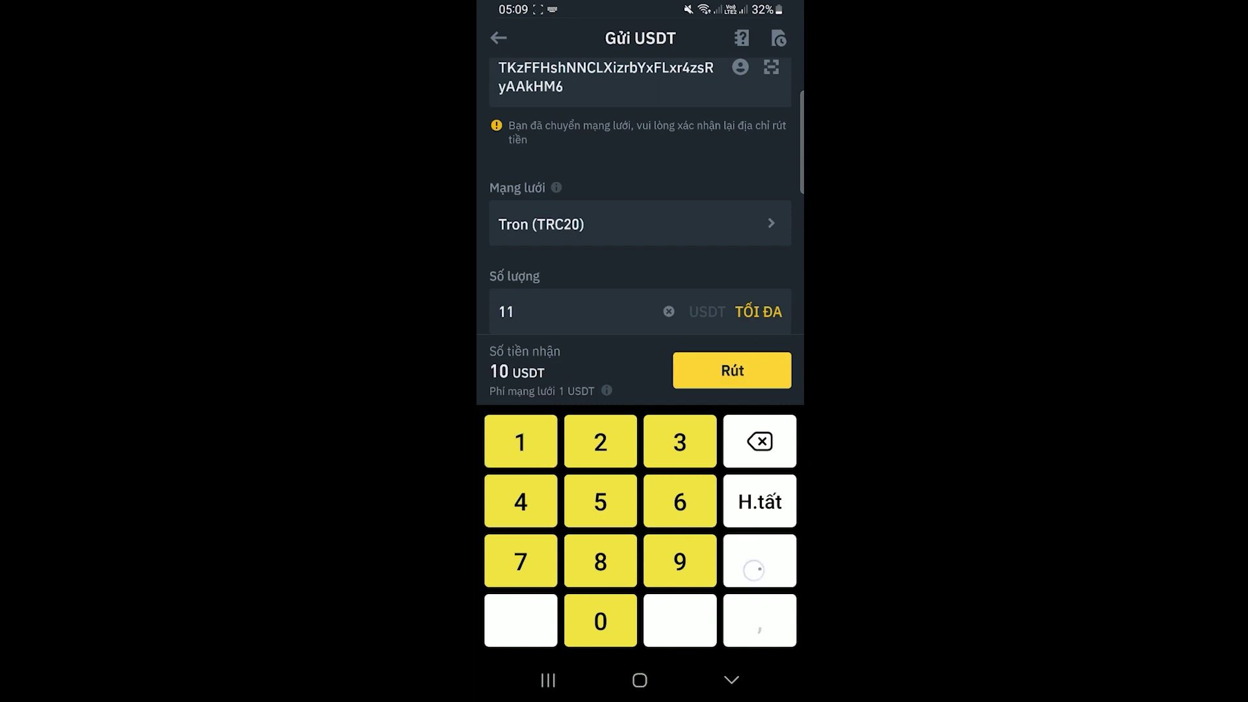
pyautogui.click(600, 621)
pyautogui.click(601, 501)
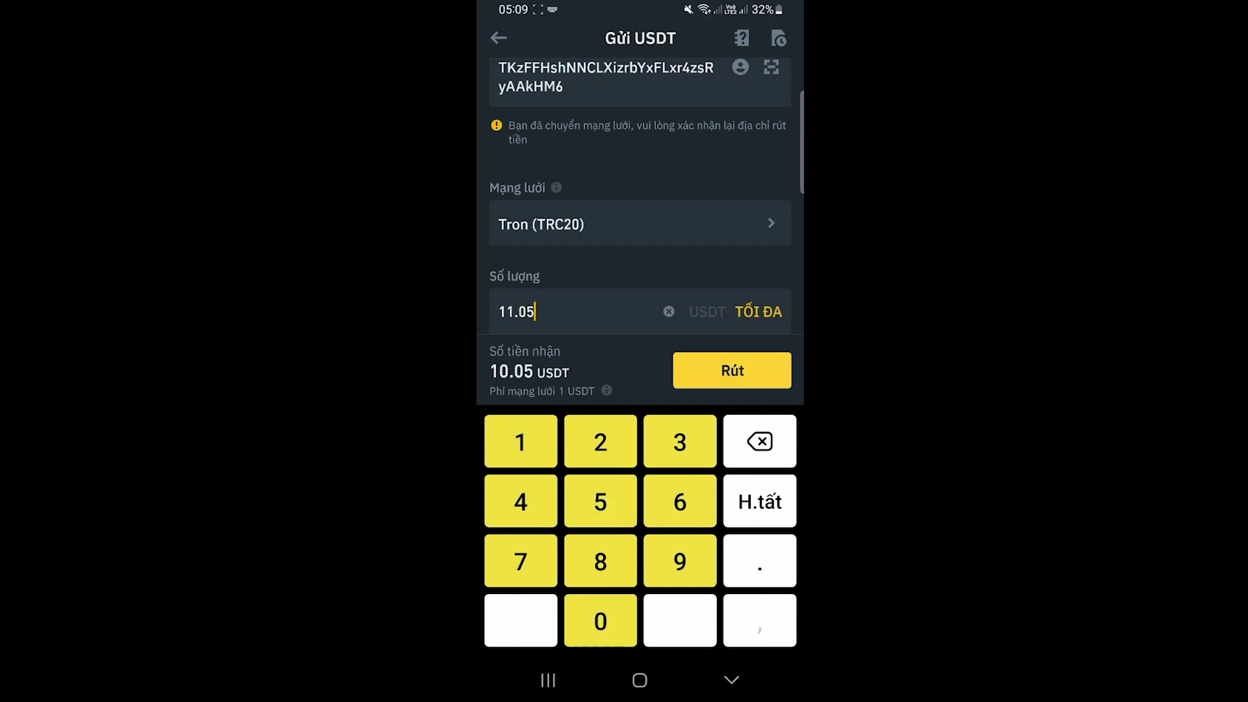
pyautogui.click(680, 561)
pyautogui.click(510, 425)
pyautogui.click(511, 430)
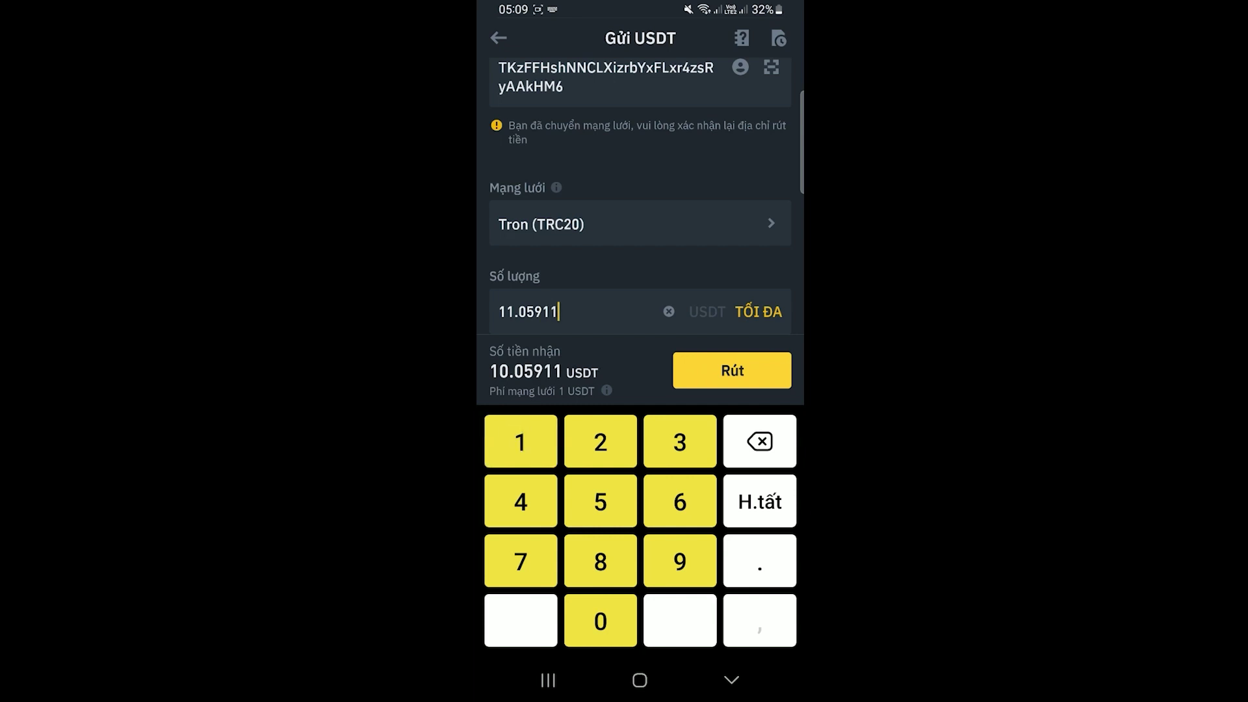
pyautogui.click(524, 566)
# Step: Review the USDT withdrawal details, submit the withdrawal and confirm the order
pyautogui.scroll(-2, 641, 195)
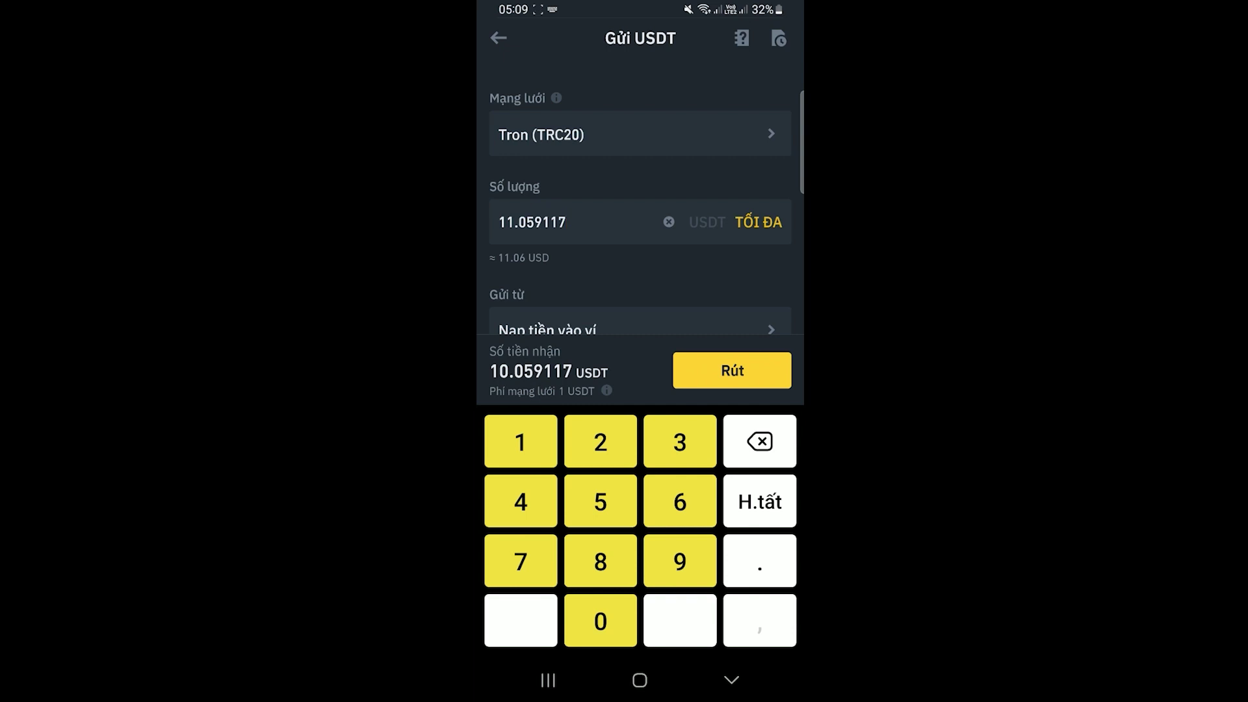
pyautogui.scroll(-5, 515, 292)
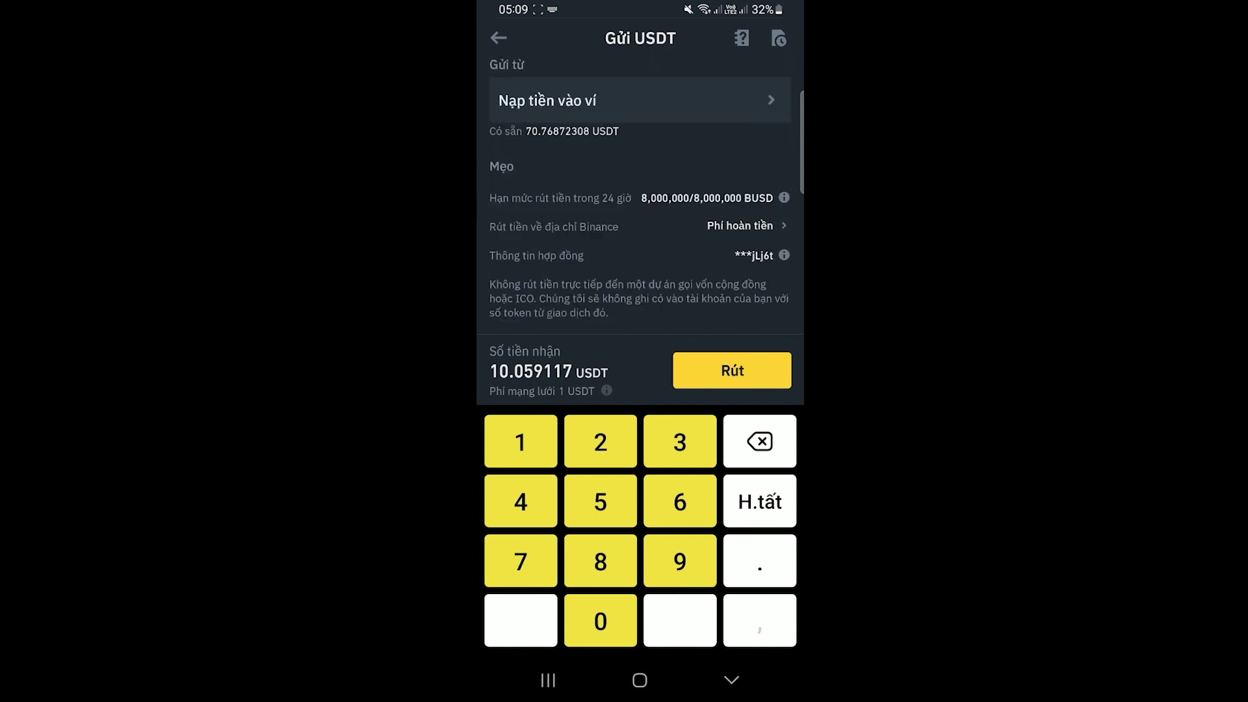
pyautogui.click(750, 373)
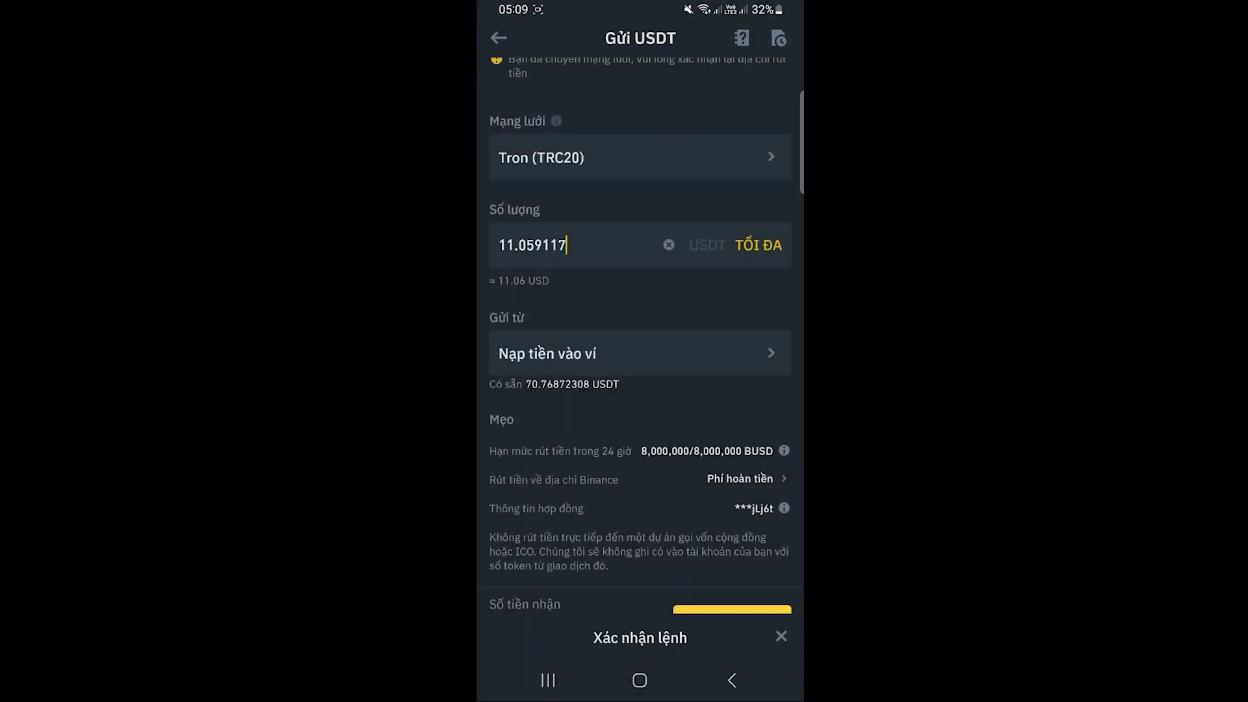
pyautogui.click(677, 617)
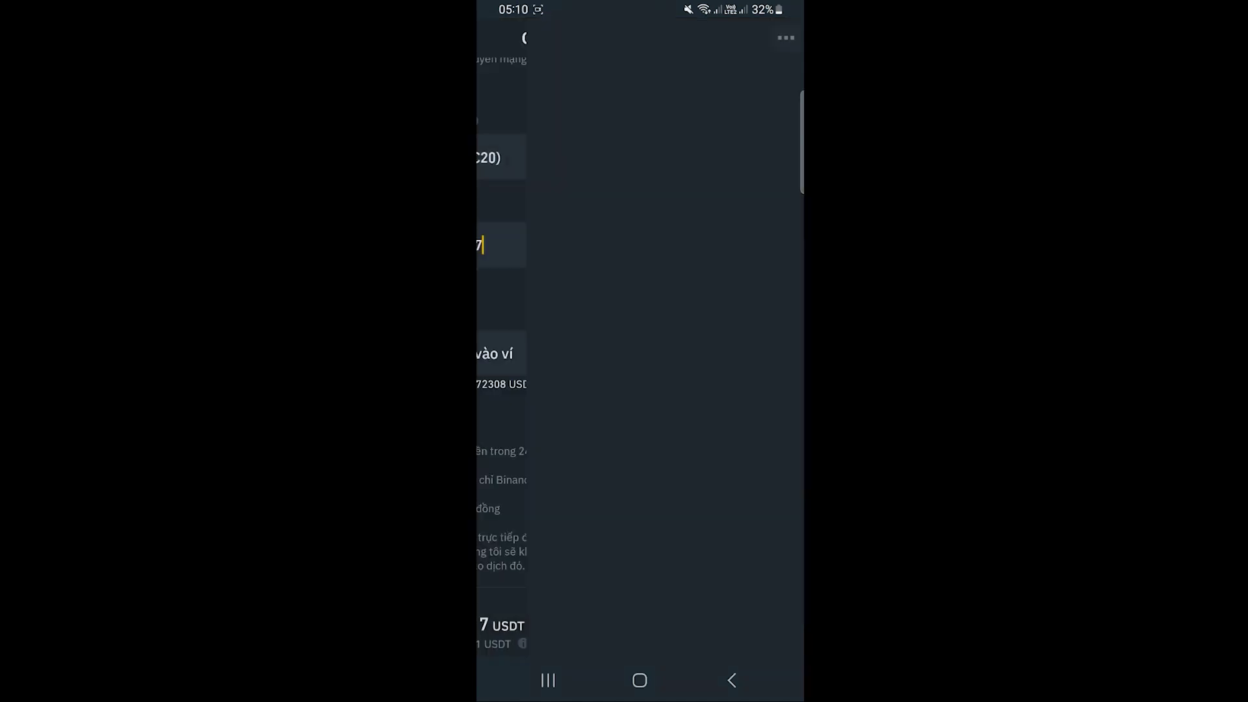
pyautogui.click(732, 303)
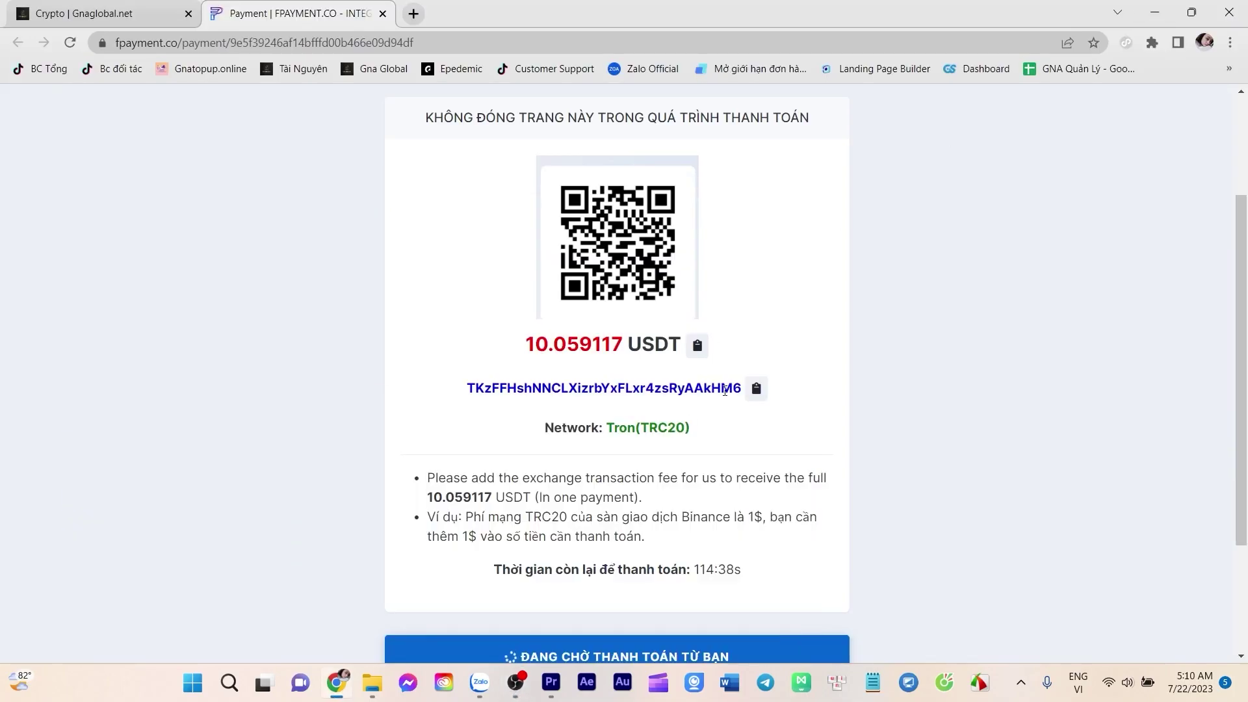
# Step: Check the invoice's status on the FPAYMENT page in the desktop browser, and return to Gnaglobal's crypto page to dismiss its invoice message
pyautogui.scroll(-1, 725, 390)
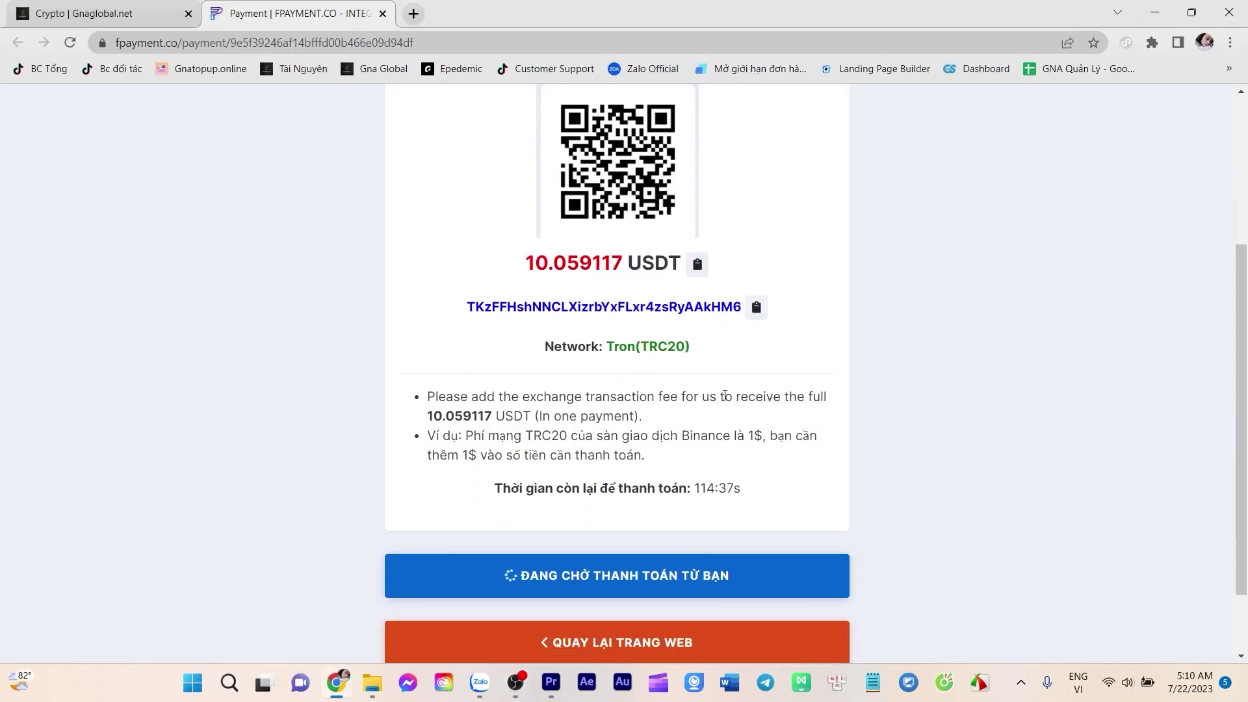
pyautogui.scroll(1, 725, 390)
pyautogui.scroll(-1, 453, 380)
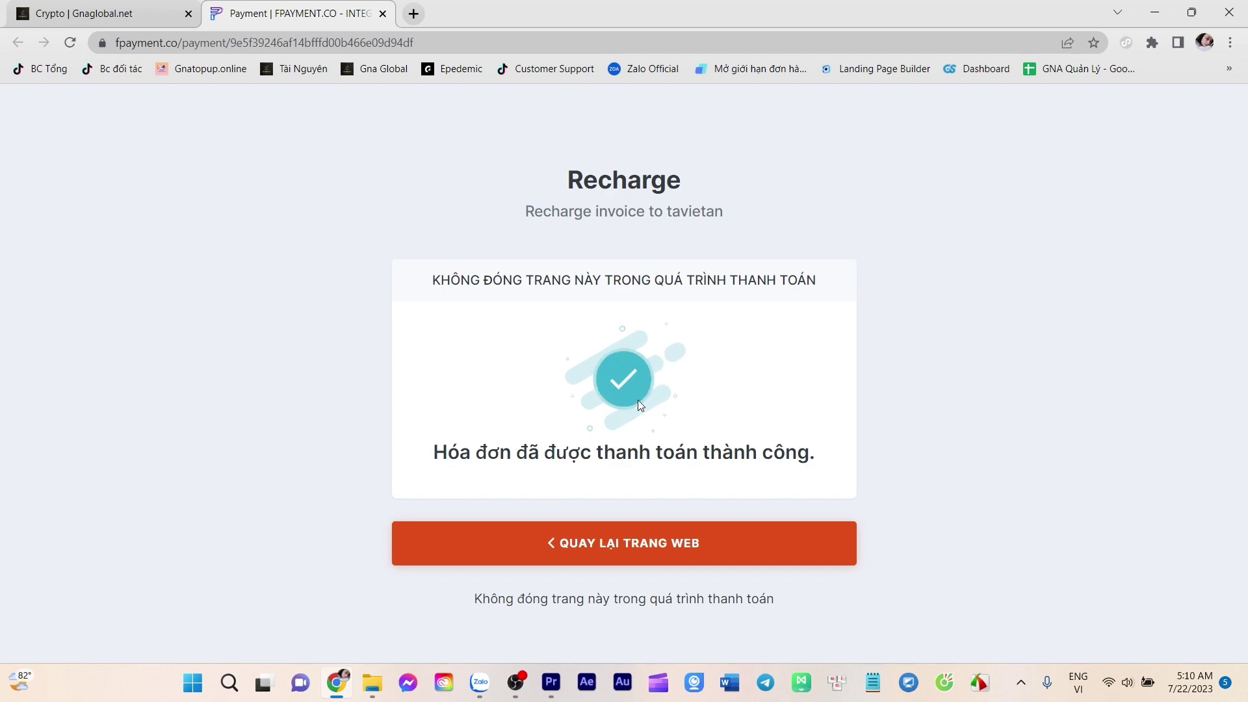
pyautogui.click(117, 13)
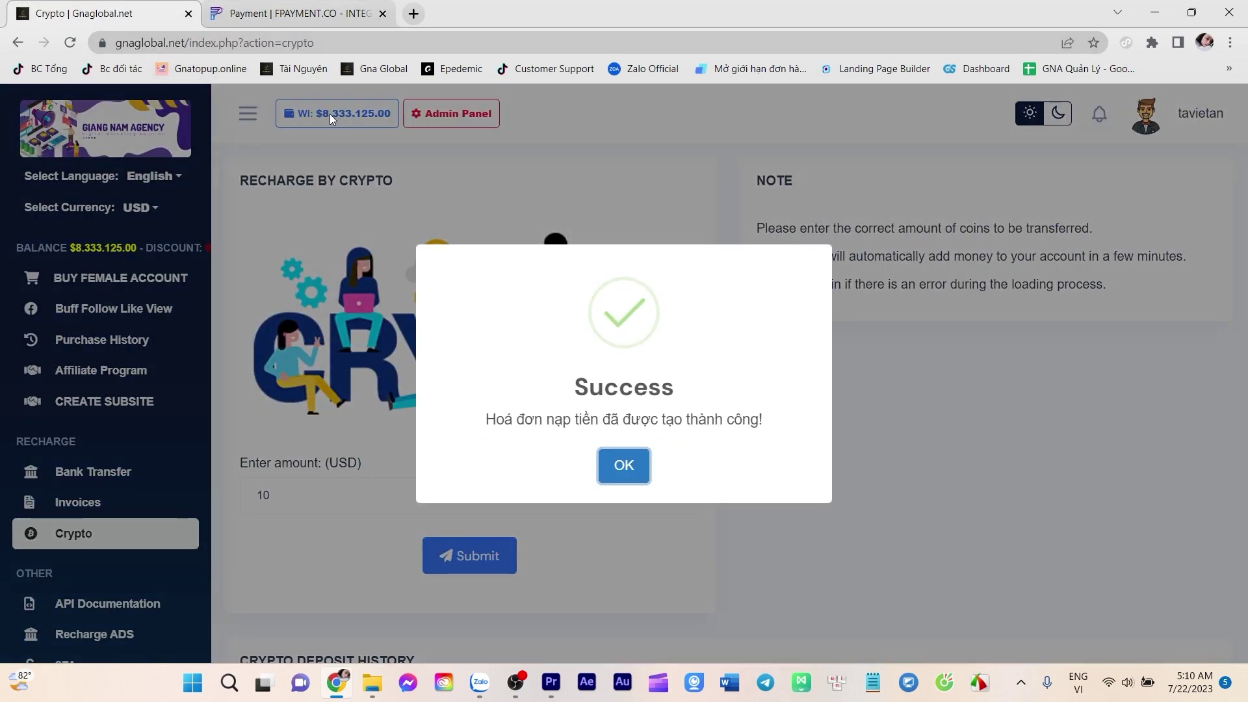
pyautogui.click(628, 467)
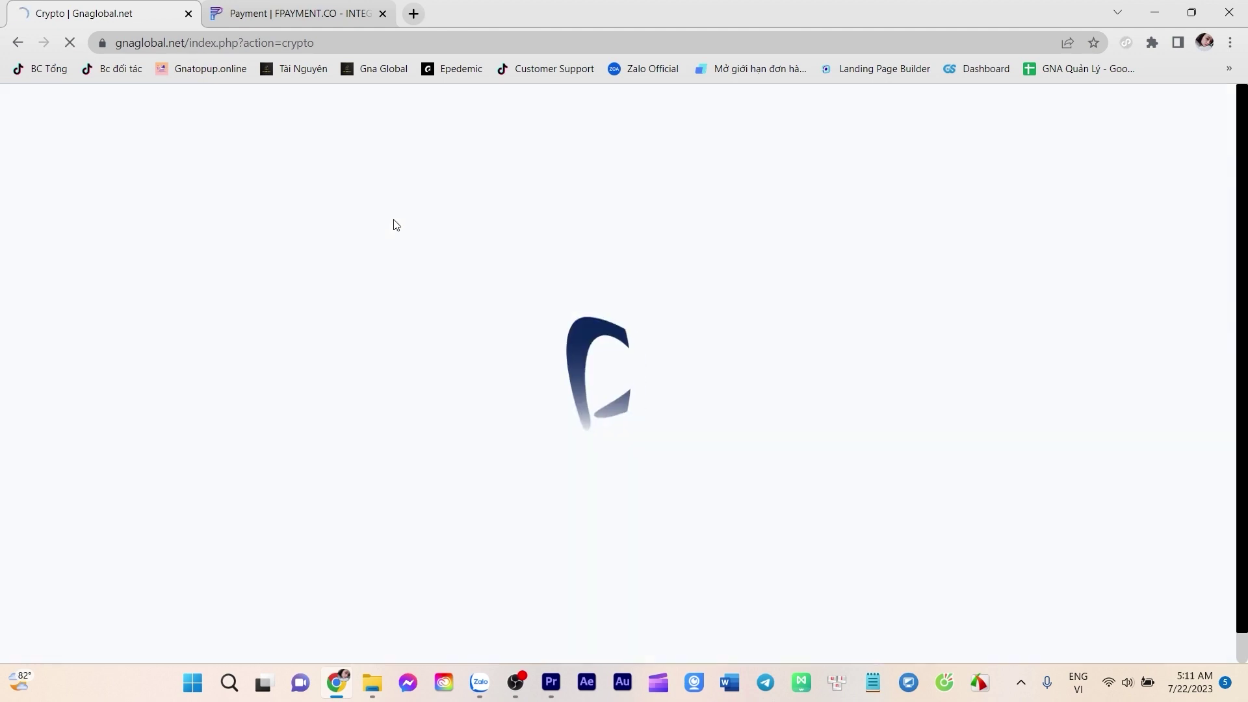
# Step: Open the TikTok ads account recharge form and activate its Ad Account ID field
pyautogui.scroll(-1, 333, 142)
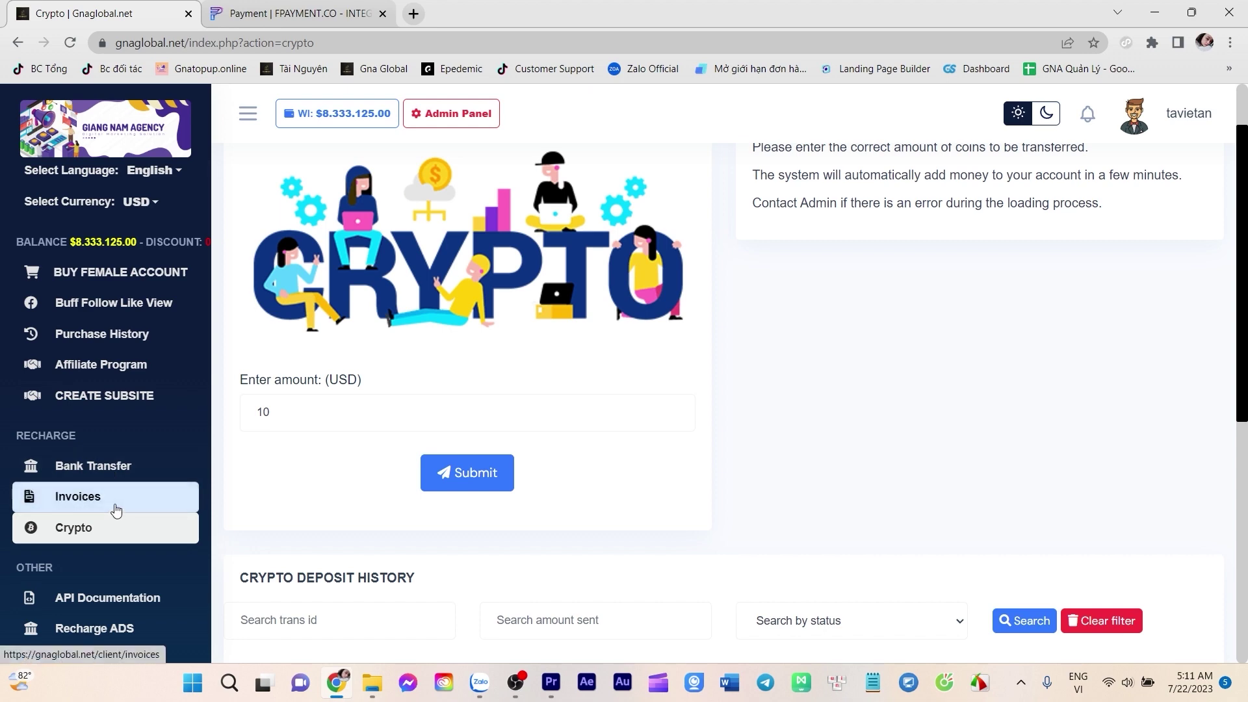
pyautogui.click(67, 641)
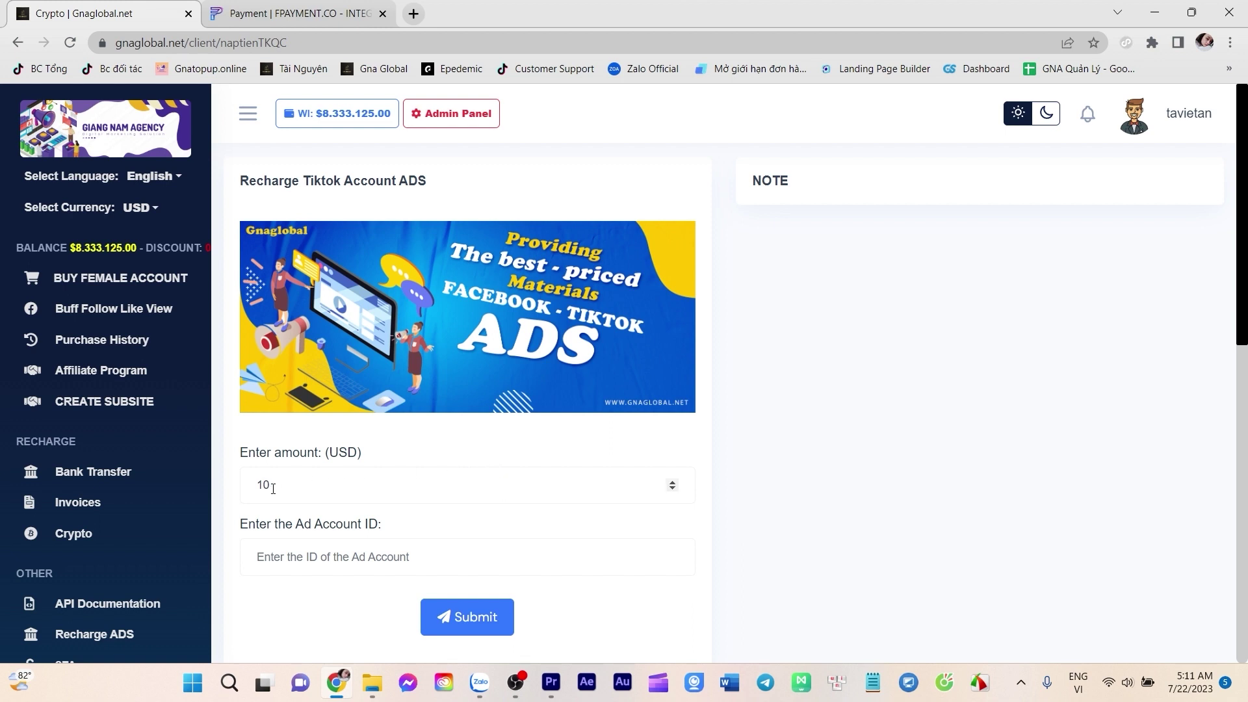
pyautogui.click(309, 558)
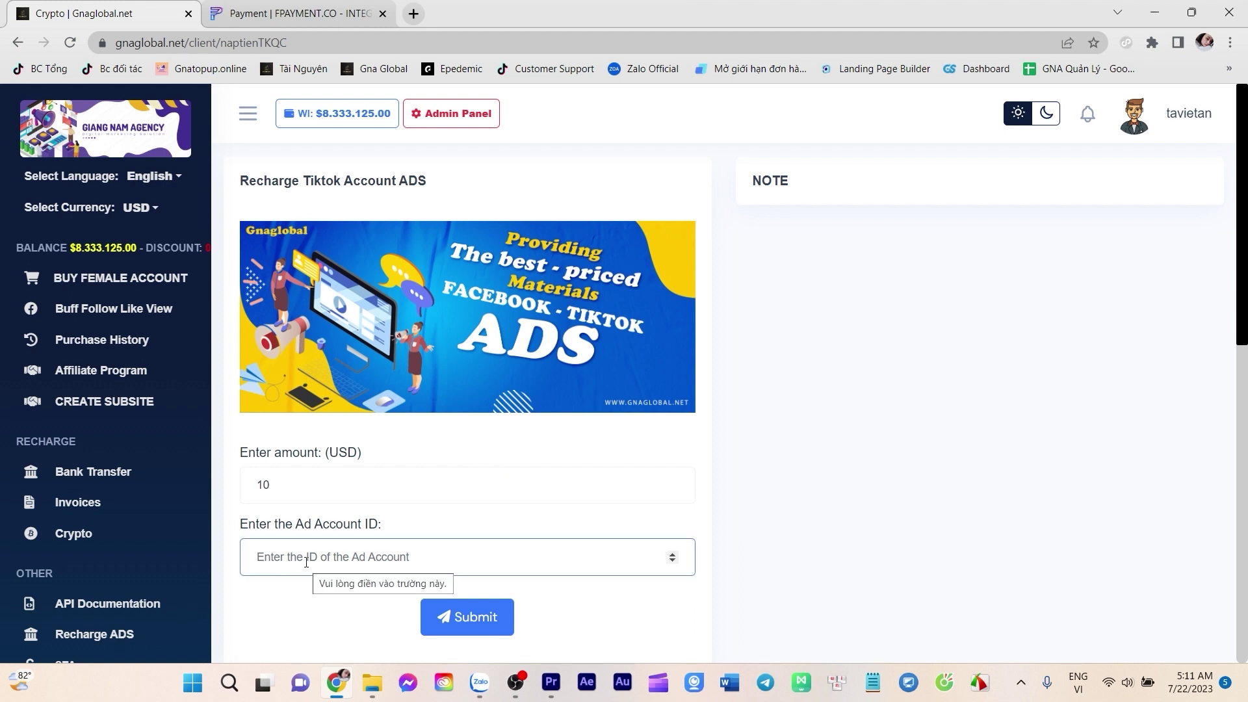
# Step: Open TikTok Business Center in a new browser tab and launch Ads Manager for the advertiser account "thử đổi tên"
pyautogui.click(411, 23)
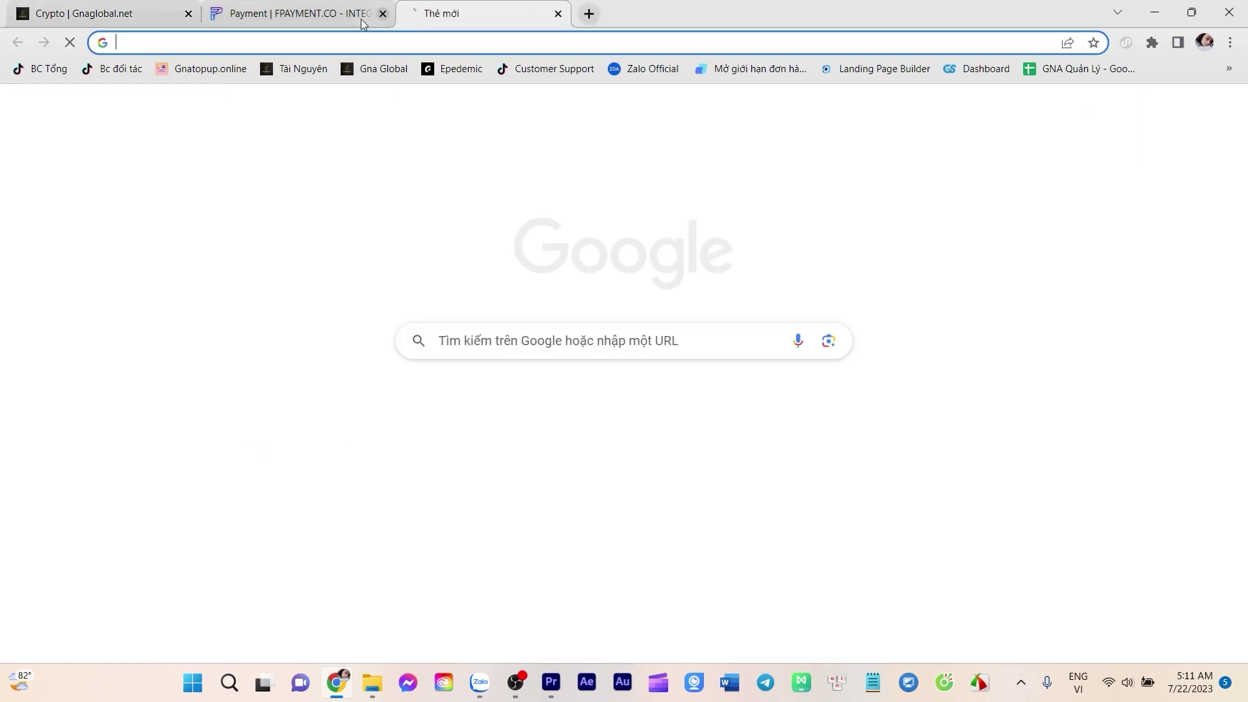
pyautogui.click(50, 67)
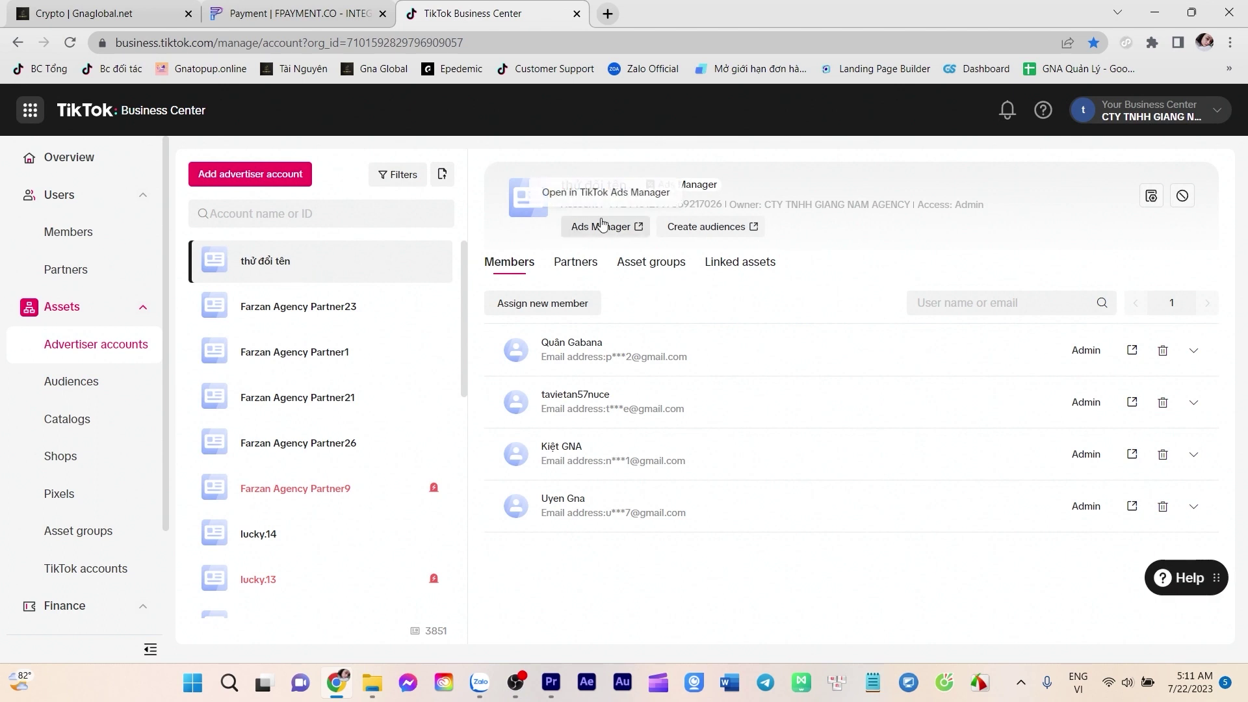
pyautogui.click(595, 228)
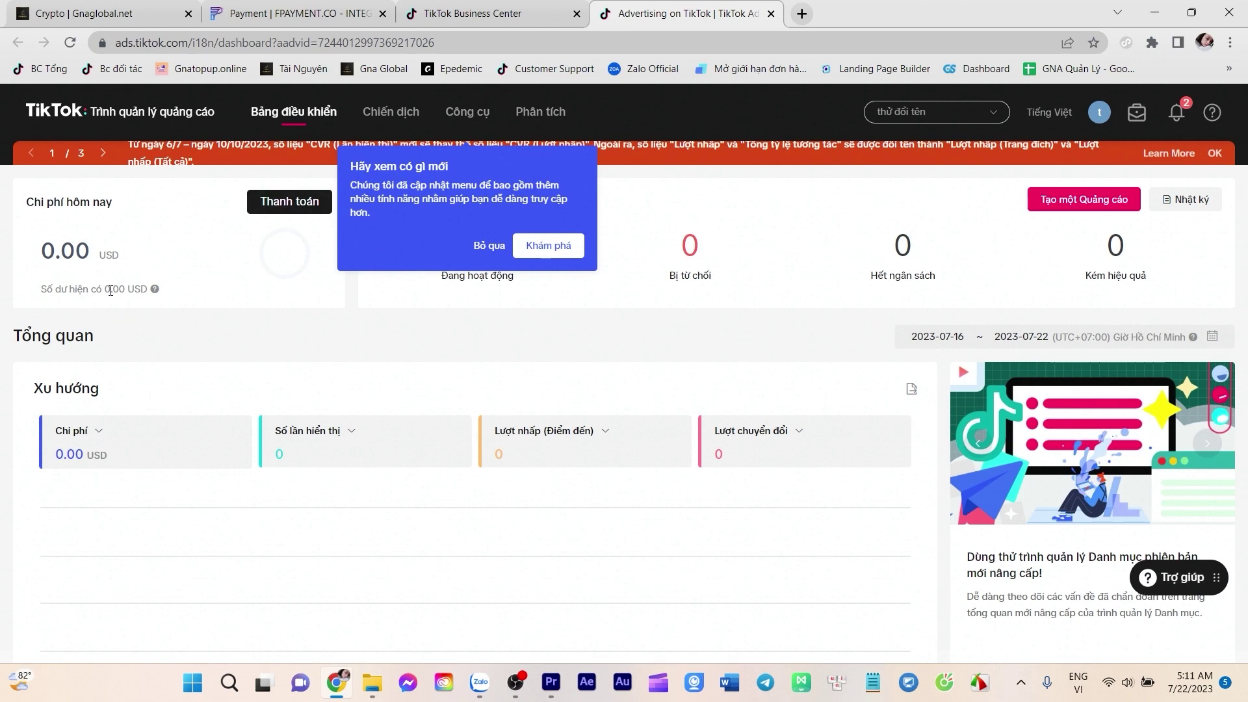
# Step: Copy the ad account ID from the aadvid value in the Ads Manager page address
pyautogui.click(387, 43)
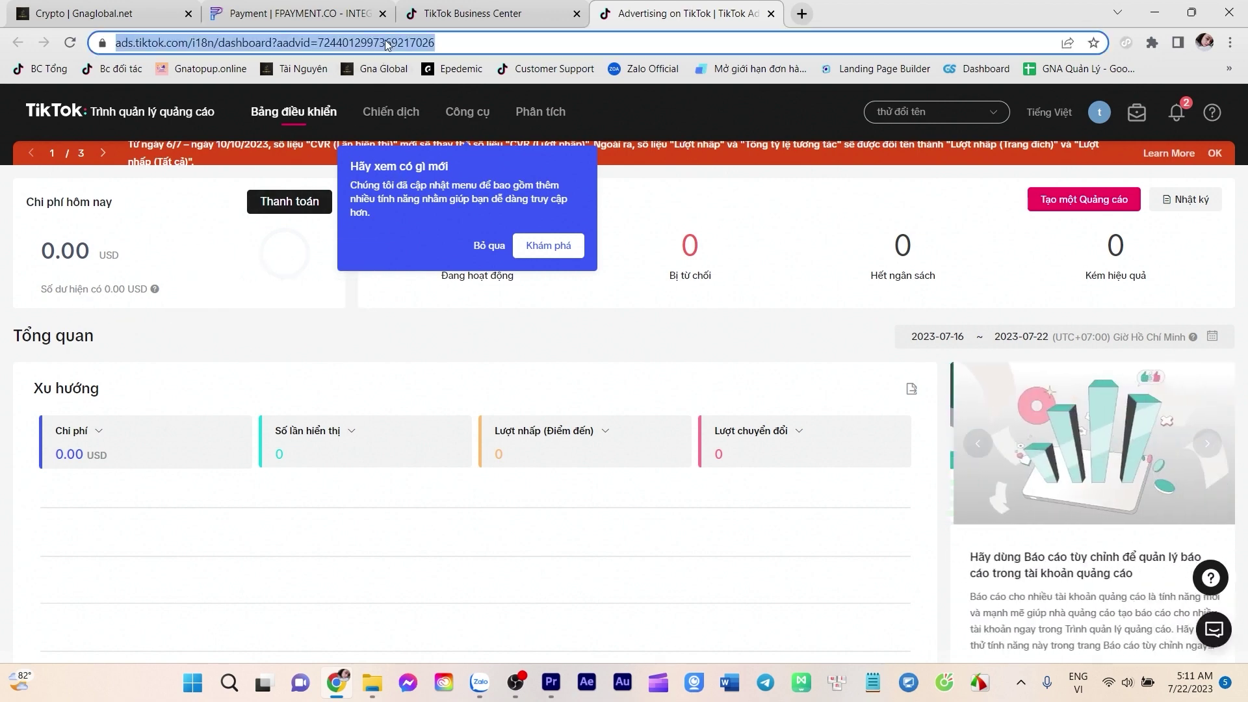
pyautogui.doubleClick(386, 43)
pyautogui.hotkey('ctrl', 'c')
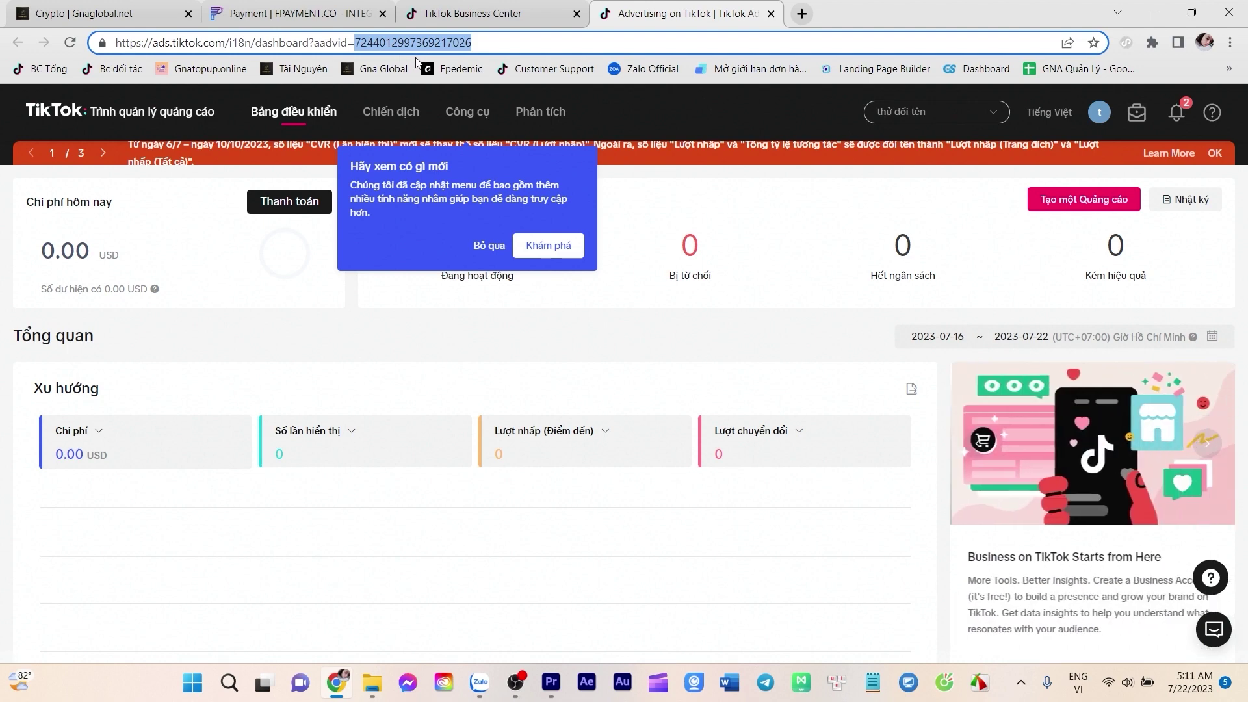
# Step: Paste the copied ad account ID into Gnaglobal's TikTok recharge form, submit the 10 USD recharge and dismiss the resulting message
pyautogui.click(71, 13)
pyautogui.click(291, 553)
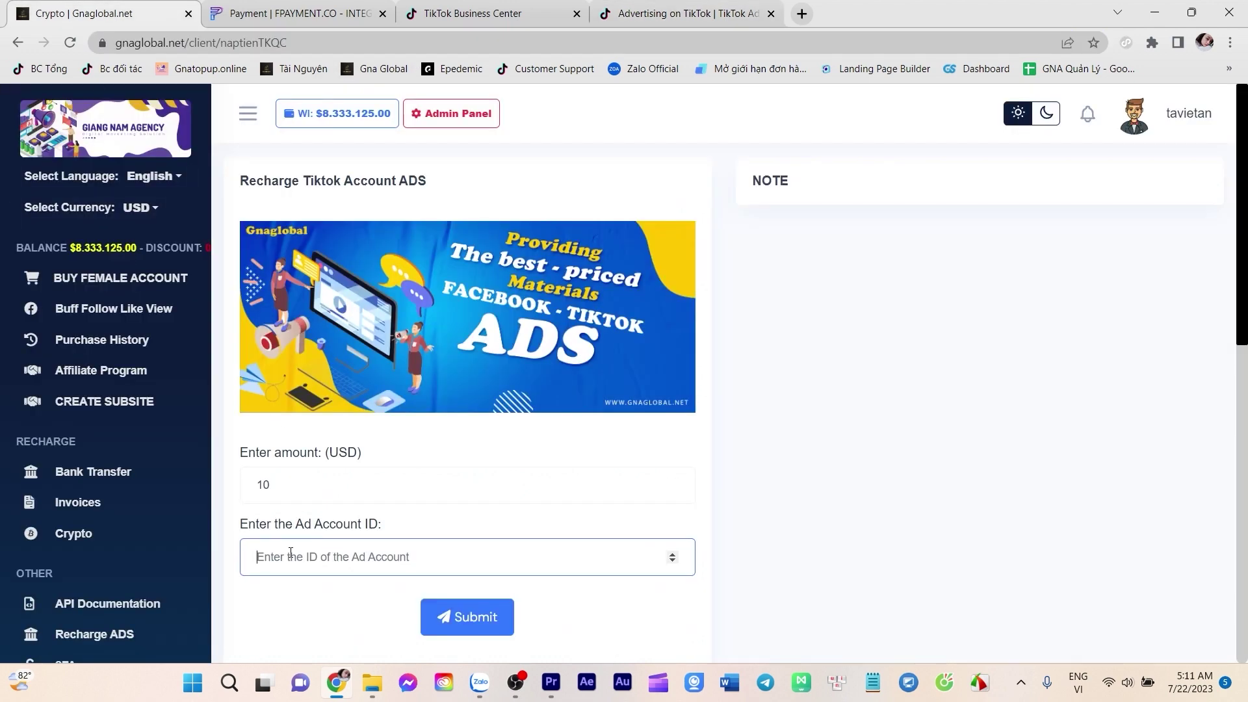
pyautogui.hotkey('ctrl', 'v')
pyautogui.scroll(-2, 423, 520)
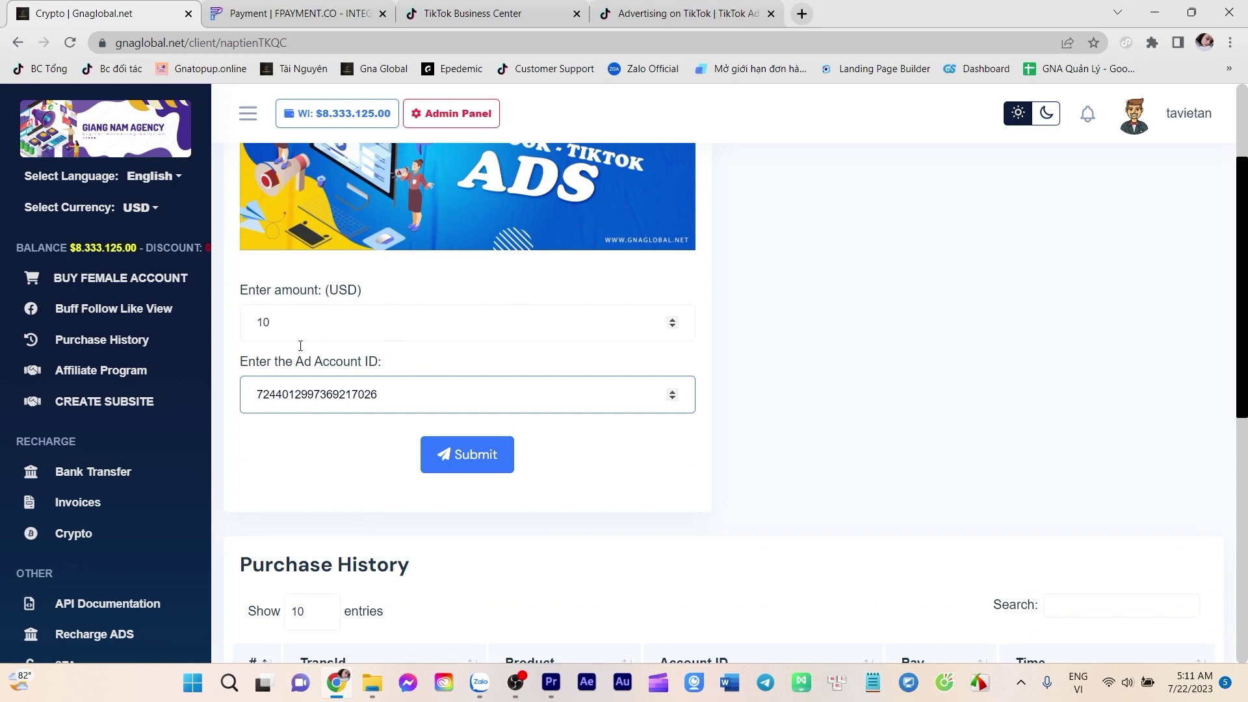
pyautogui.click(458, 455)
pyautogui.click(635, 463)
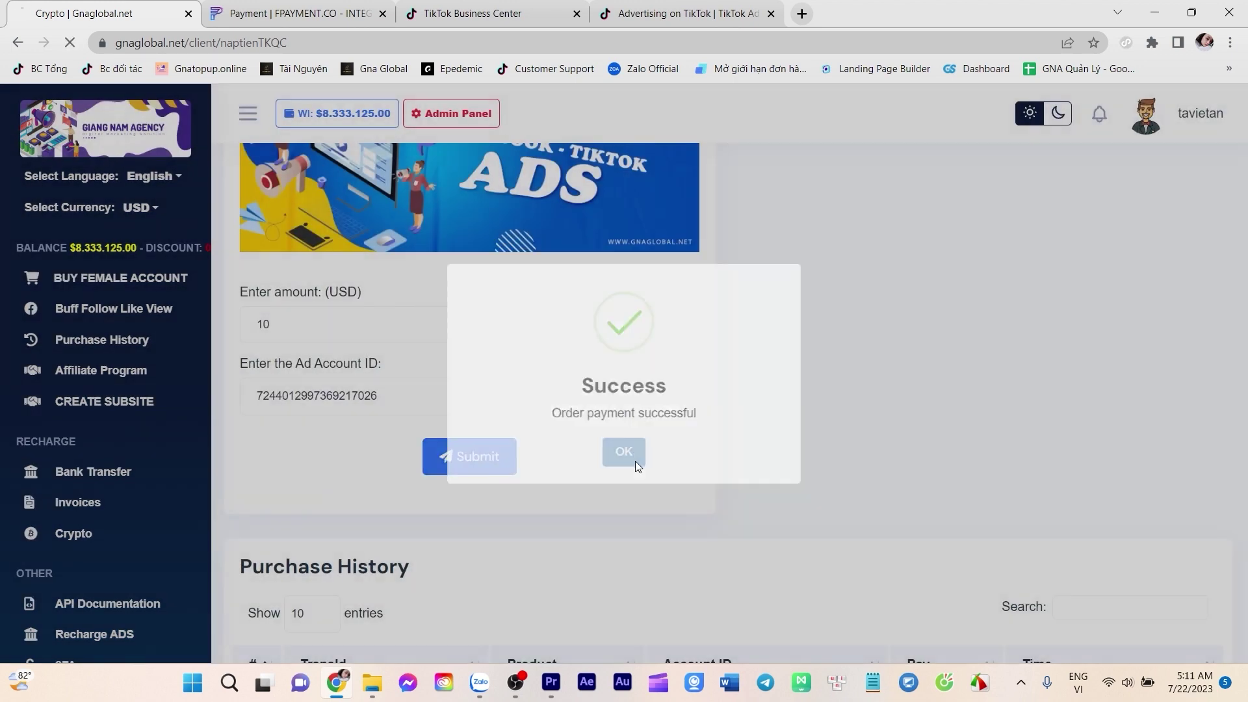
# Step: Review the latest recharge in Gnaglobal's Purchase History, and reload the TikTok Ads Manager dashboard to check the account balance
pyautogui.scroll(-3, 576, 433)
pyautogui.scroll(-1, 576, 438)
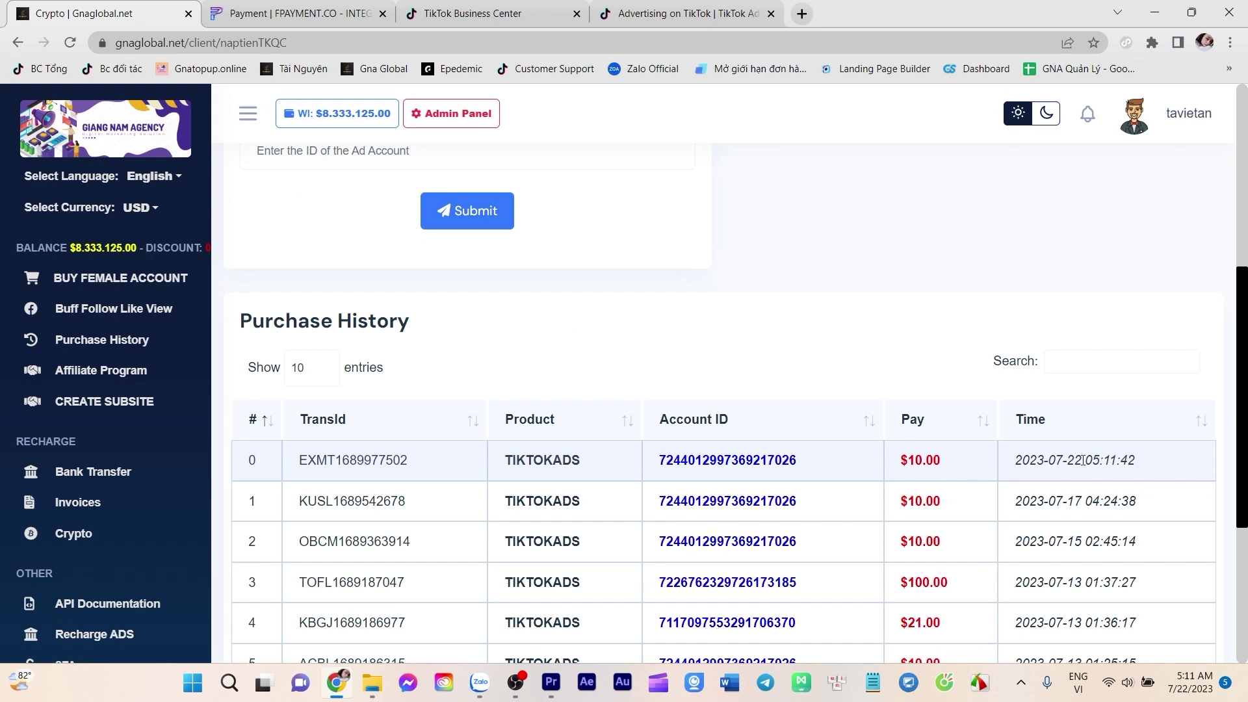
pyautogui.click(662, 8)
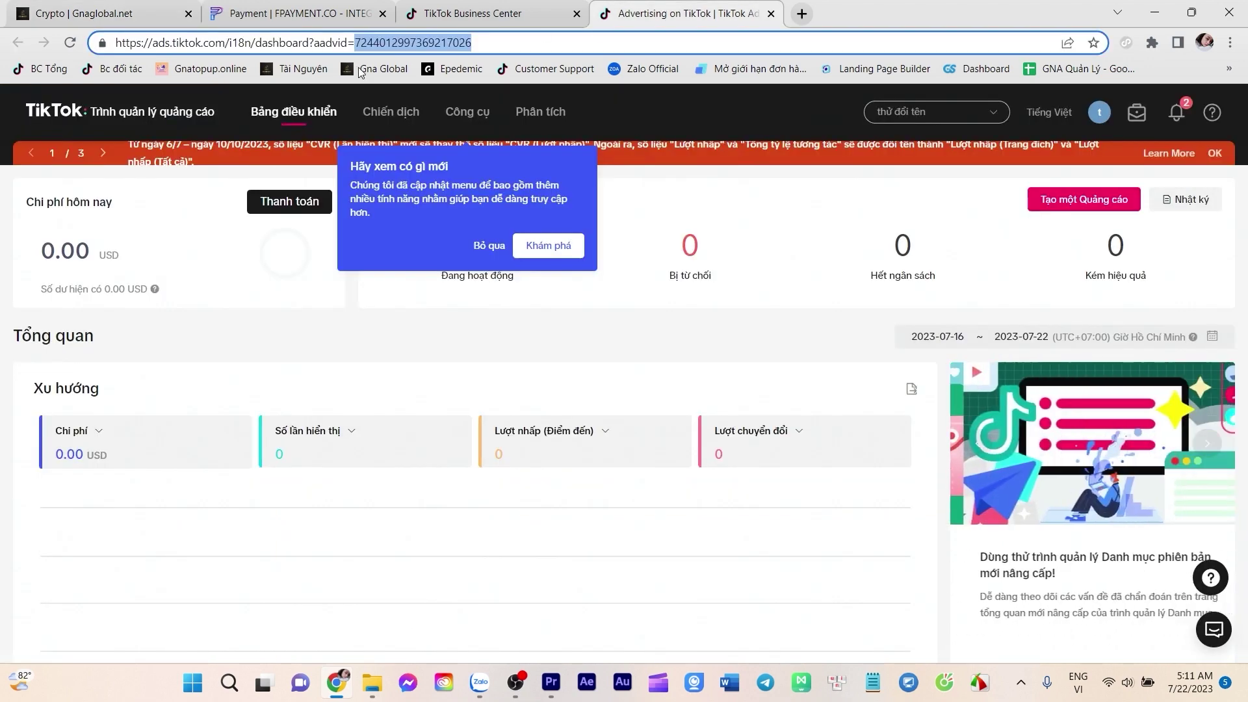
pyautogui.click(70, 43)
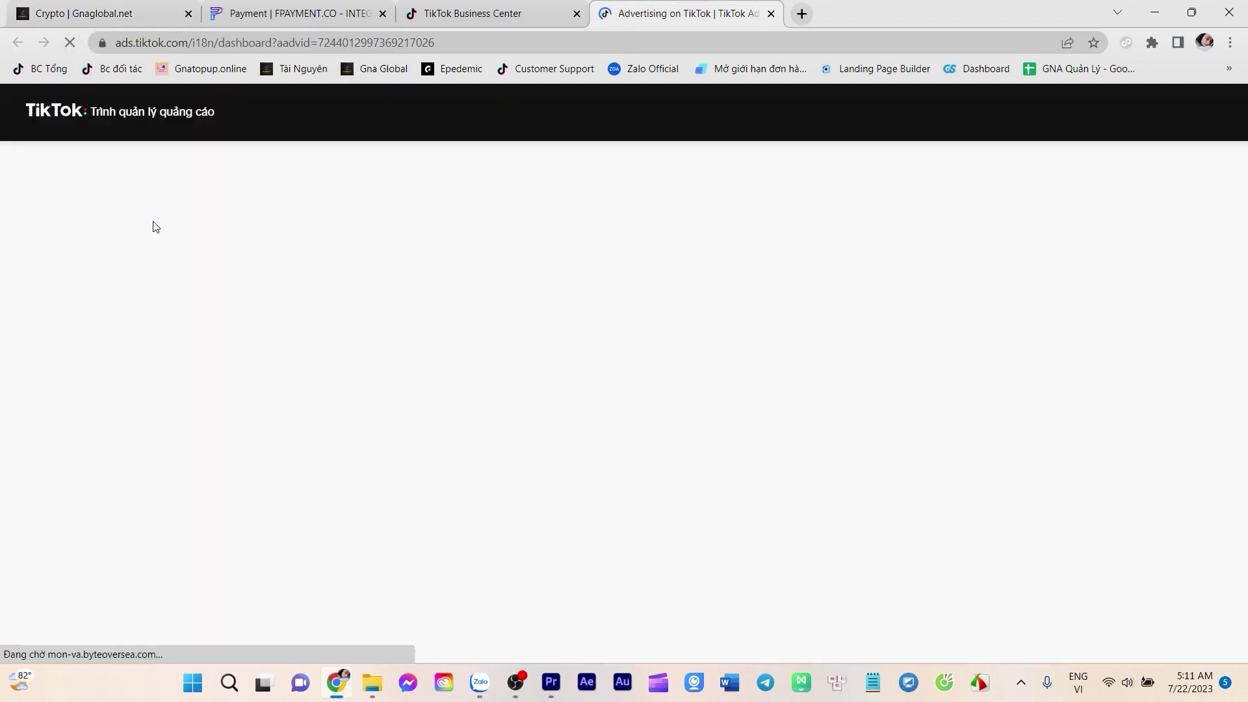